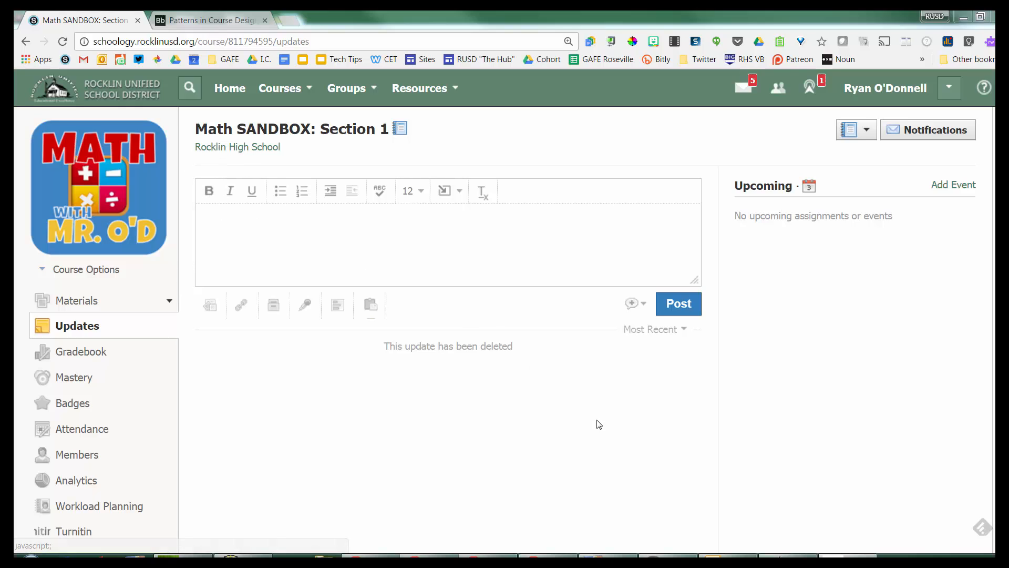
# Switch to ExamView Test Builder and start a QuickTest Wizard test titled "Science Practice Test"
pyautogui.click(788, 556)
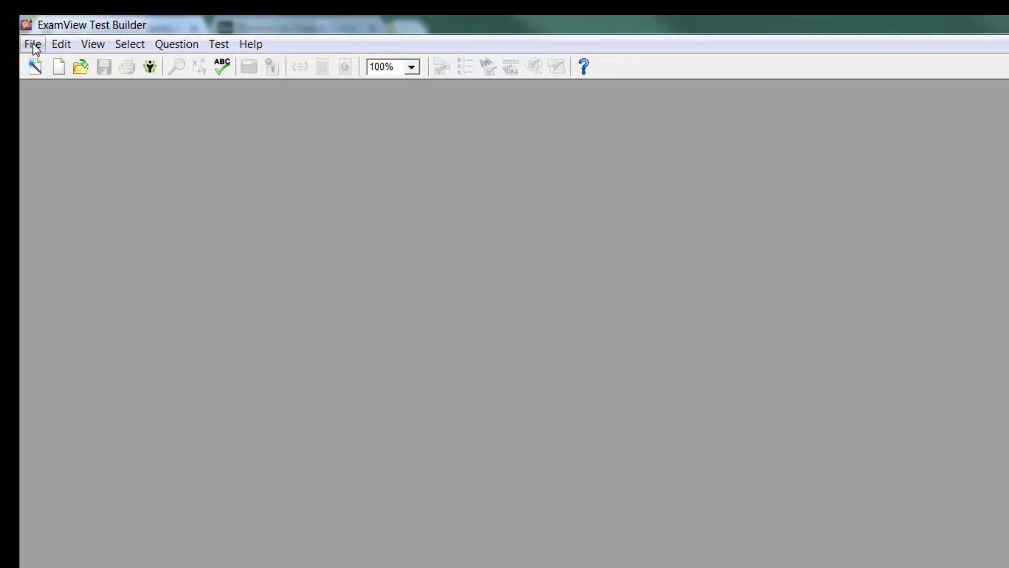
pyautogui.click(33, 45)
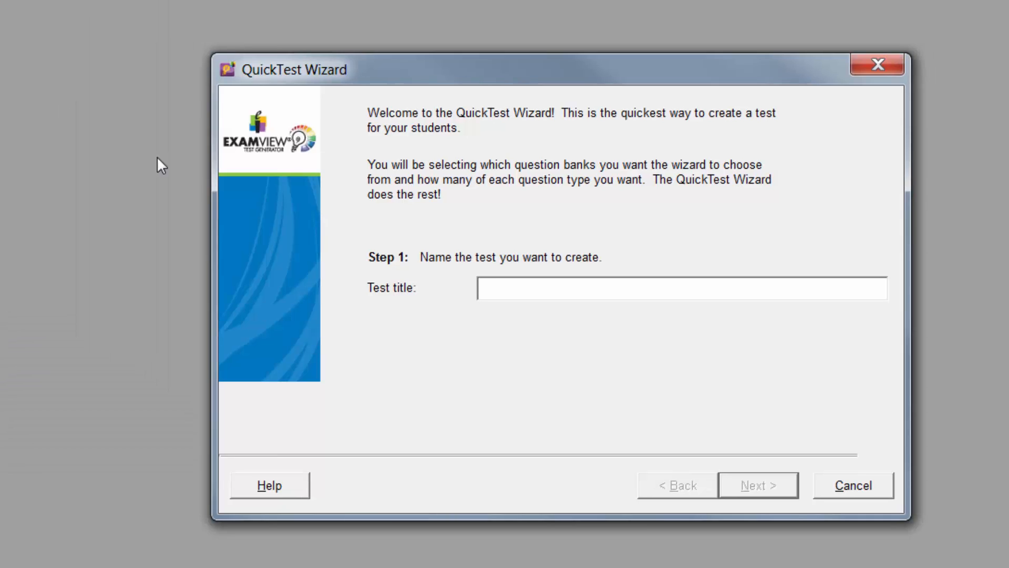
pyautogui.write('Science Demo')
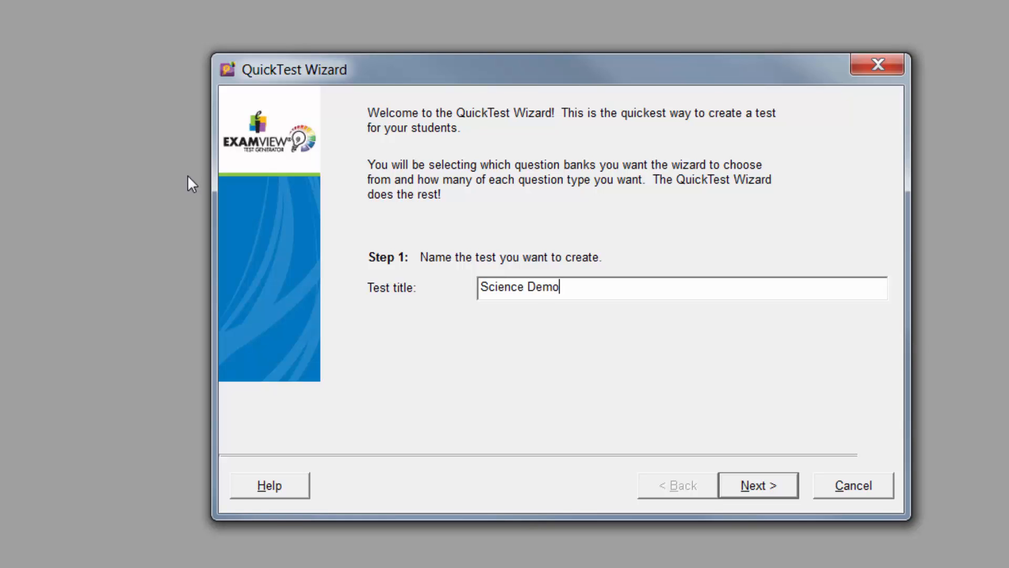
pyautogui.press('BackSpace')
pyautogui.press('BackSpace')
pyautogui.press('BackSpace')
pyautogui.press('BackSpace')
pyautogui.write('Parc')
pyautogui.press('BackSpace')
pyautogui.press('BackSpace')
pyautogui.press('BackSpace')
pyautogui.write('ractice Test')
pyautogui.click(757, 484)
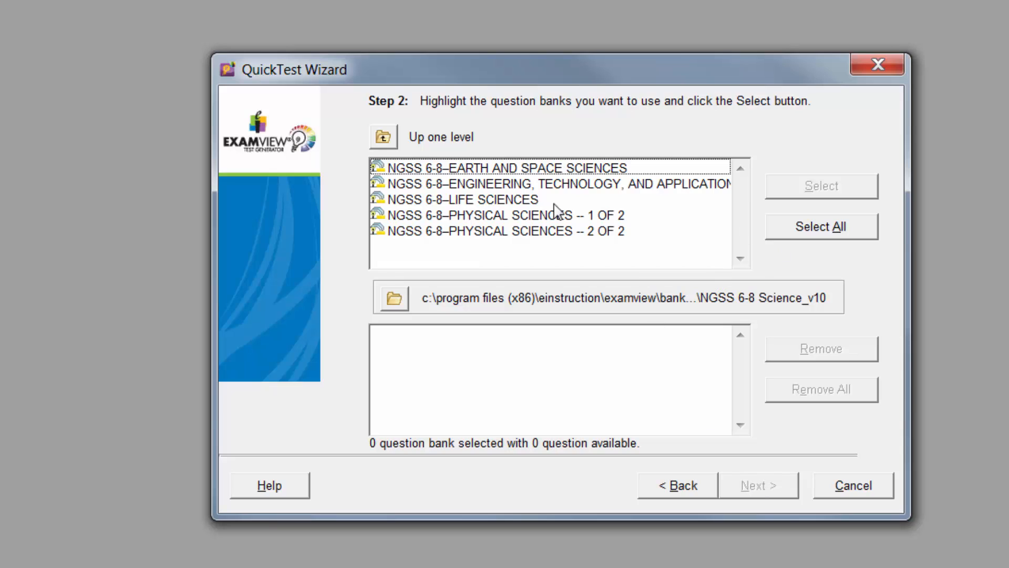
# Browse from the top-level banks folder through Learning Series and Next Generation Science into the NGSS 6-8 Science v10 folder
pyautogui.click(386, 139)
pyautogui.click(386, 140)
pyautogui.click(390, 142)
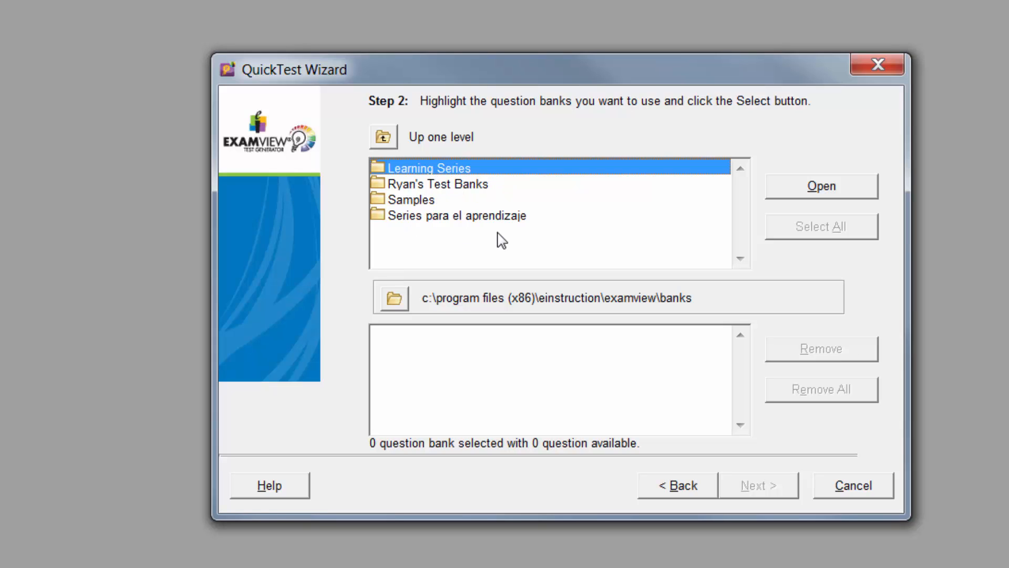
pyautogui.doubleClick(410, 169)
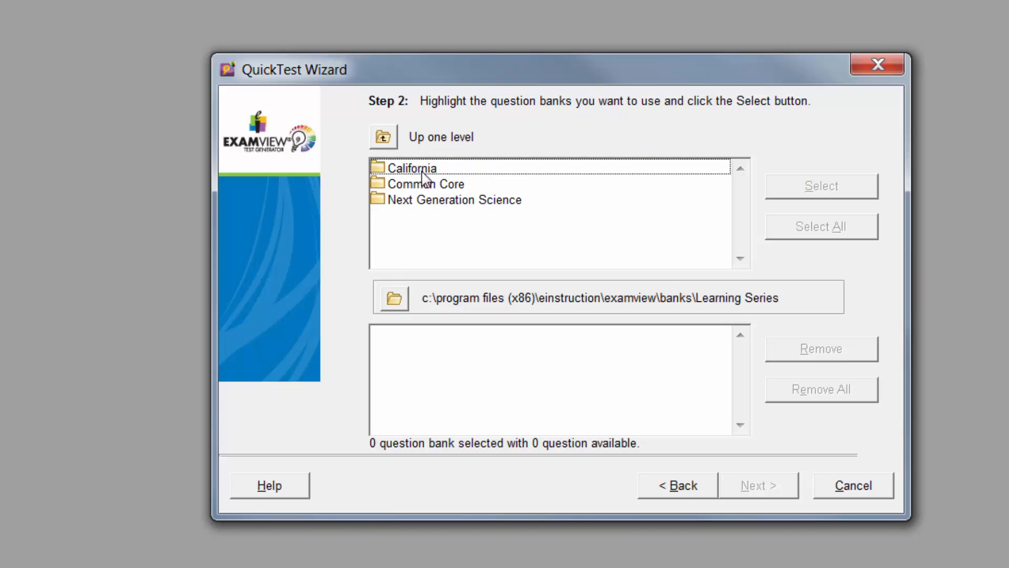
pyautogui.doubleClick(460, 203)
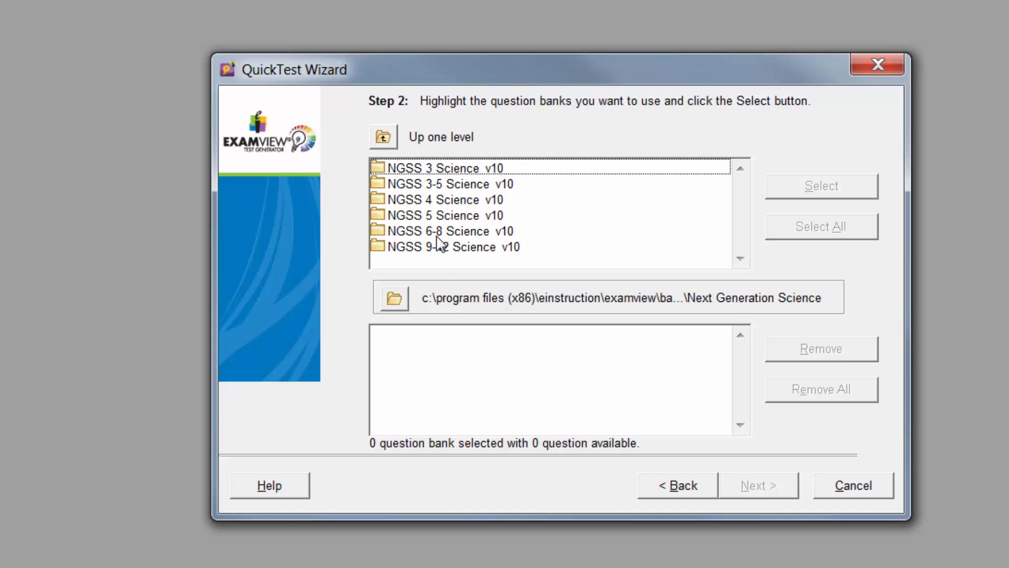
pyautogui.doubleClick(407, 234)
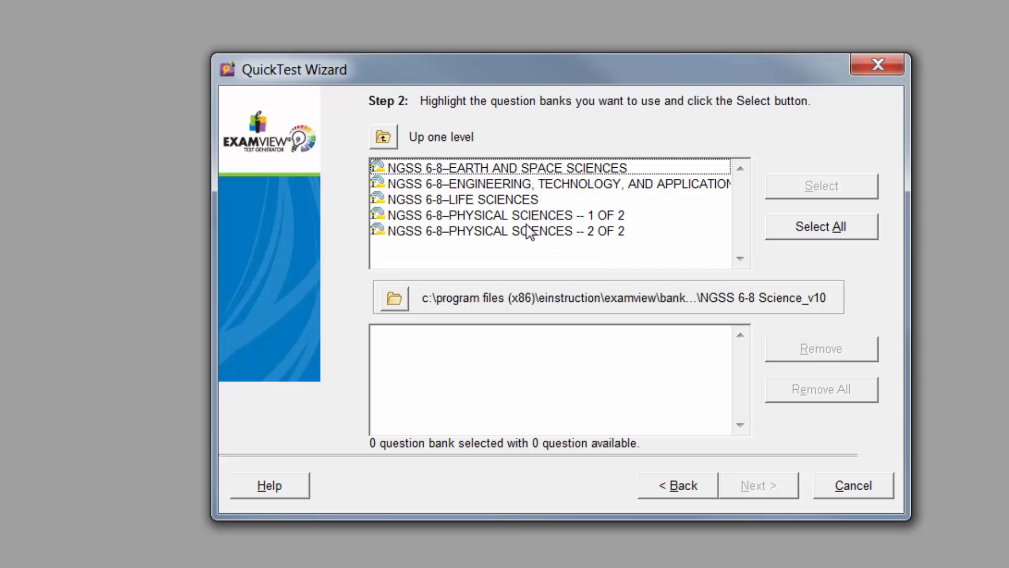
# Add the NGSS 6-8 Life Sciences question bank to the test and continue to the question counts
pyautogui.click(470, 202)
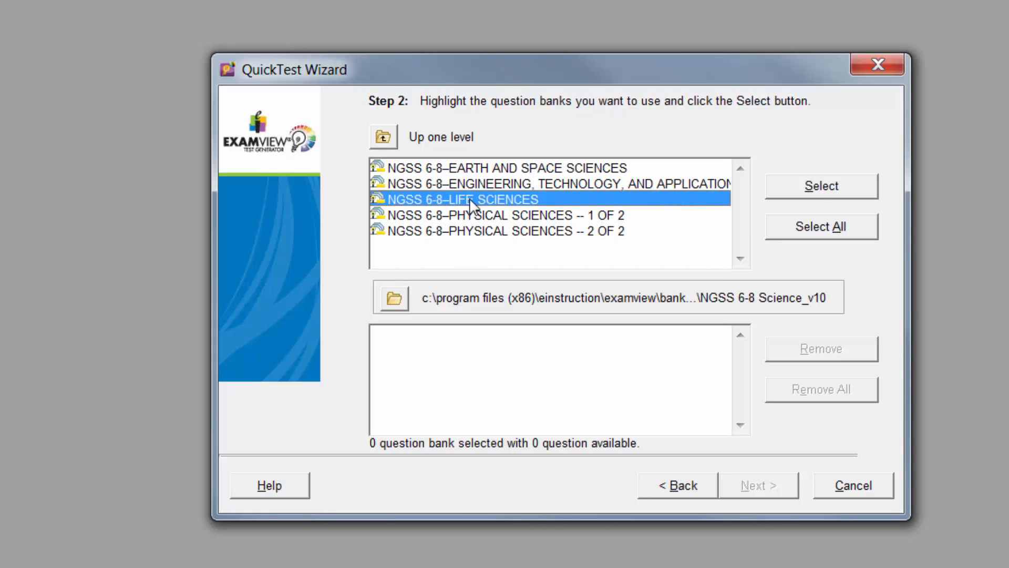
pyautogui.click(823, 195)
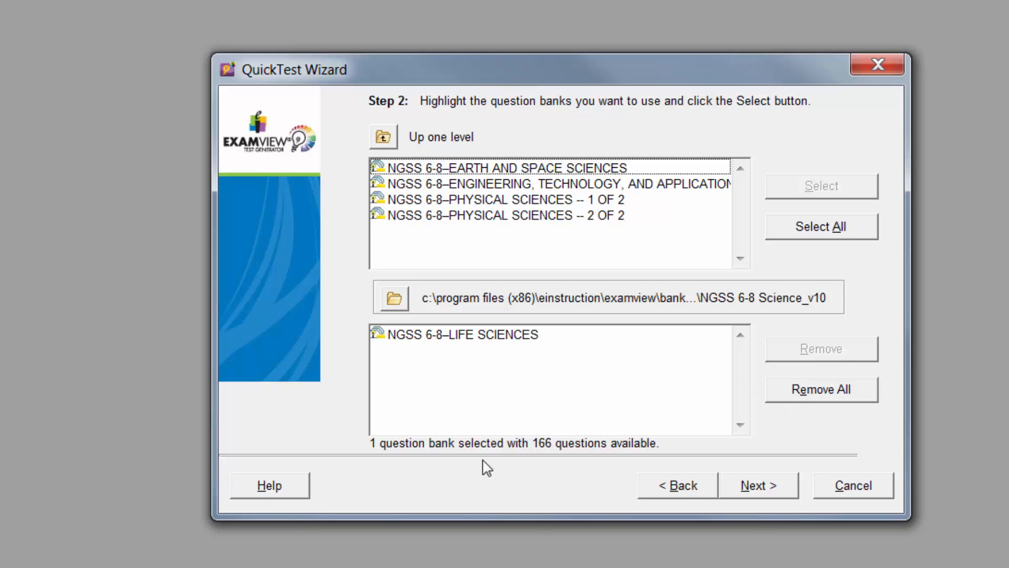
pyautogui.click(755, 486)
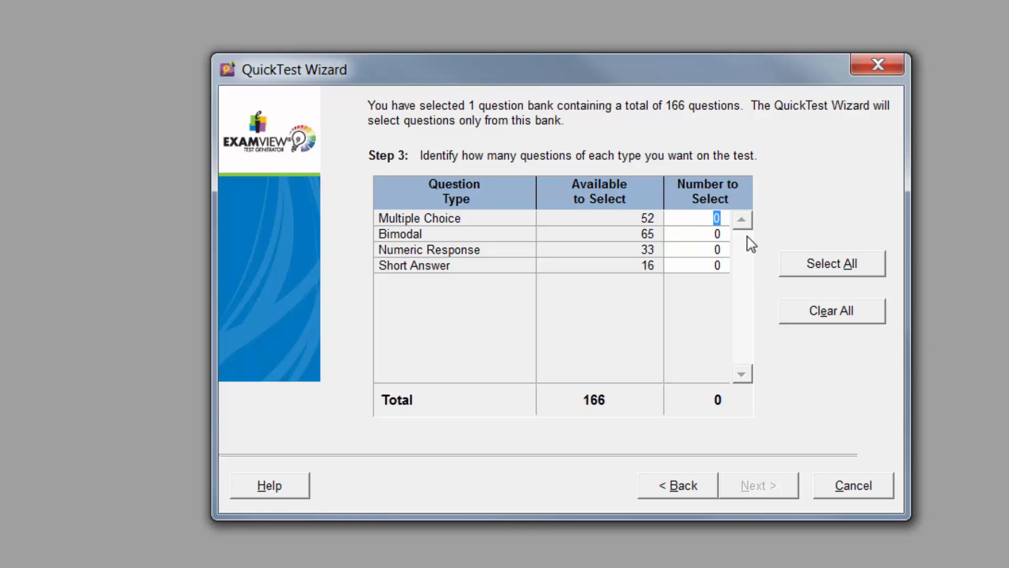
# Set the number of Multiple Choice questions to 25 and finish creating the test
pyautogui.write('25')
pyautogui.click(755, 485)
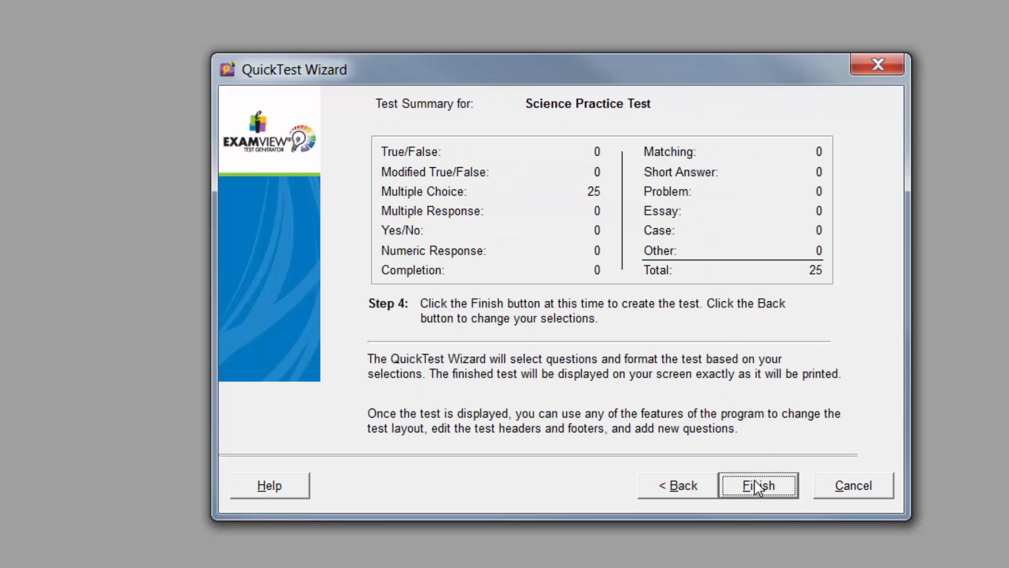
pyautogui.click(759, 493)
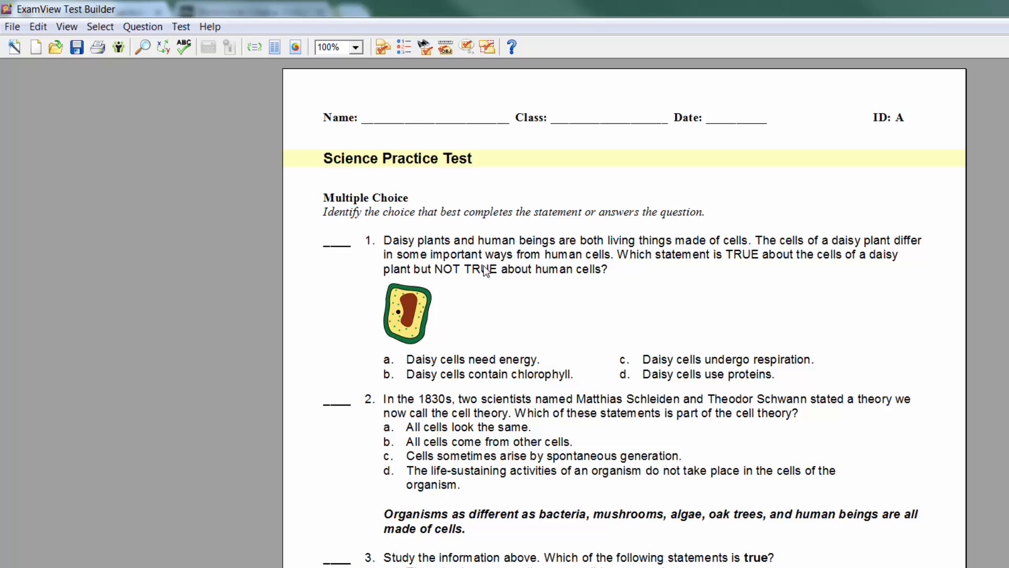
# Set up an HTML export of the test as a study guide with rationale, feedback and reference shown
pyautogui.click(13, 27)
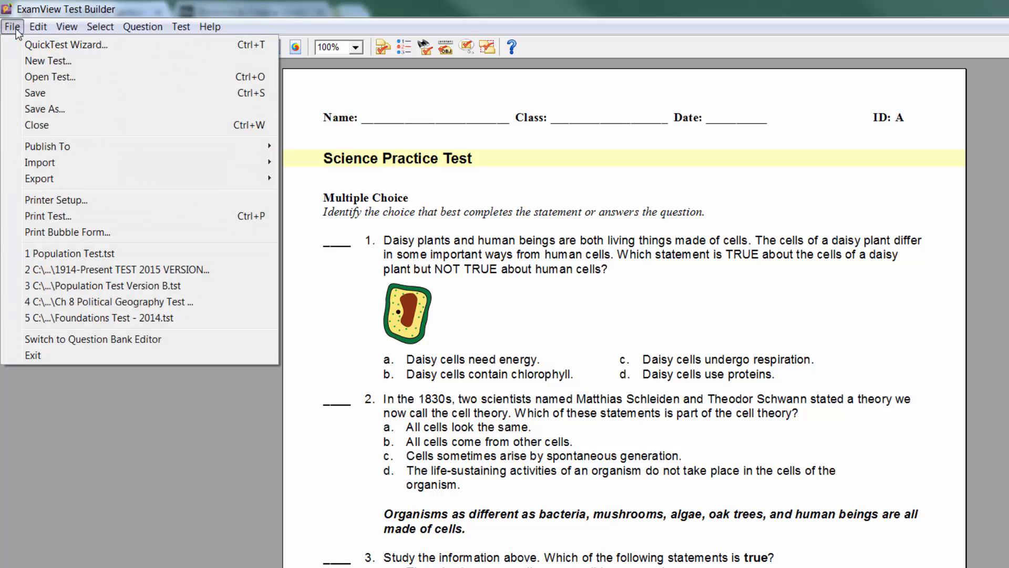
pyautogui.moveTo(76, 184)
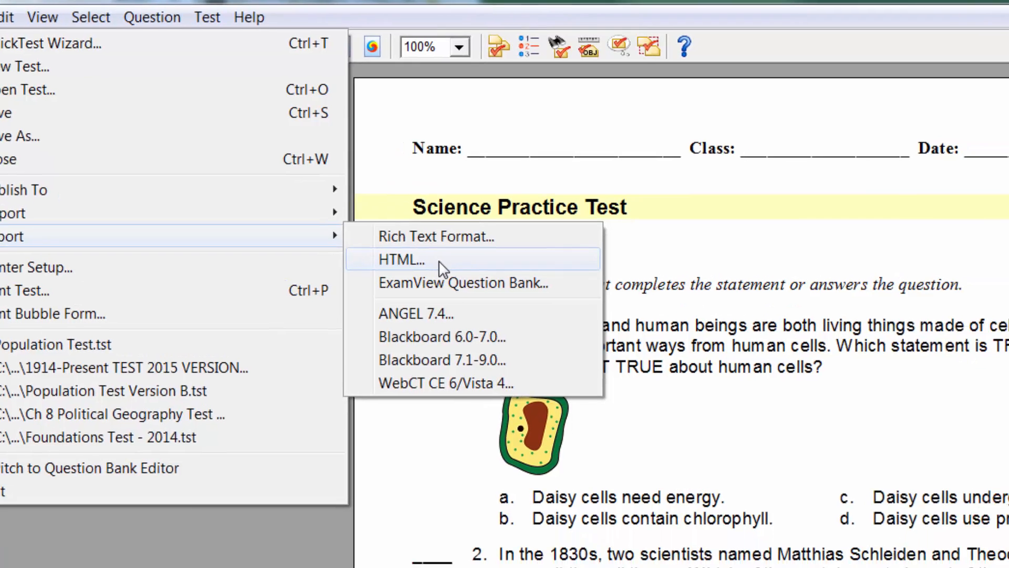
pyautogui.click(509, 291)
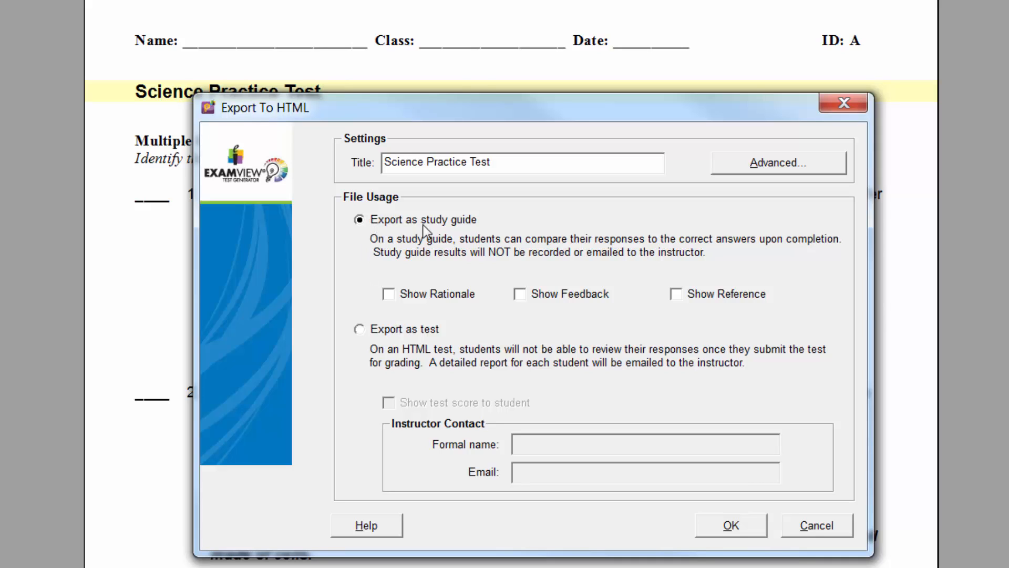
pyautogui.click(389, 292)
pyautogui.click(525, 296)
pyautogui.click(682, 293)
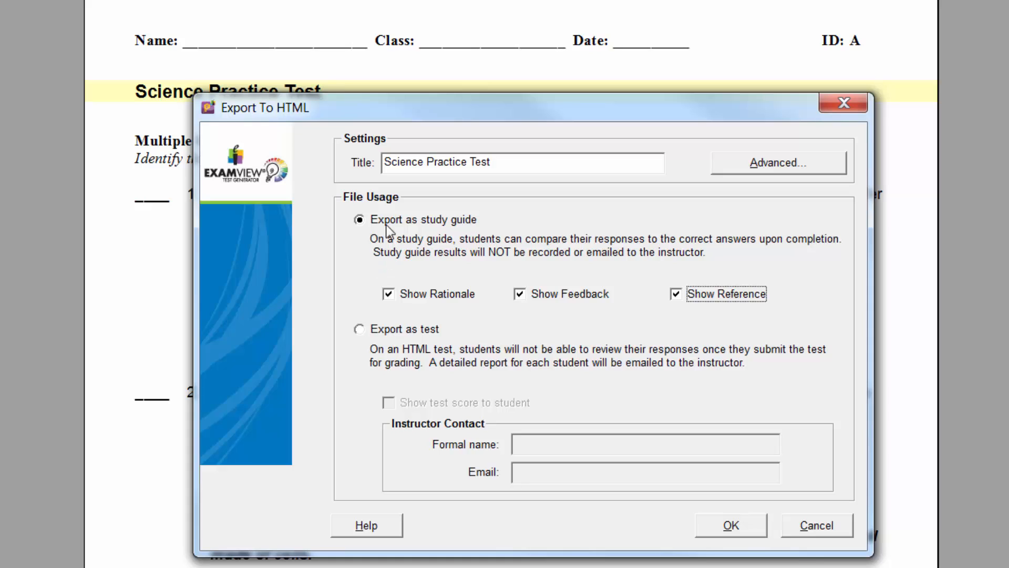
# Confirm the HTML export and save the web page to the desktop as "Science Demo"
pyautogui.click(747, 531)
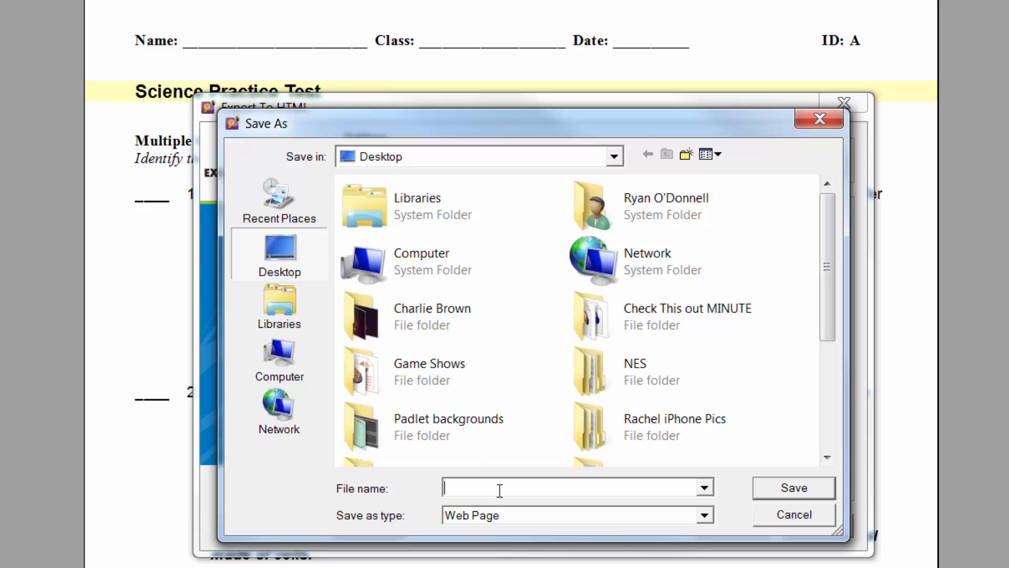
pyautogui.write('S')
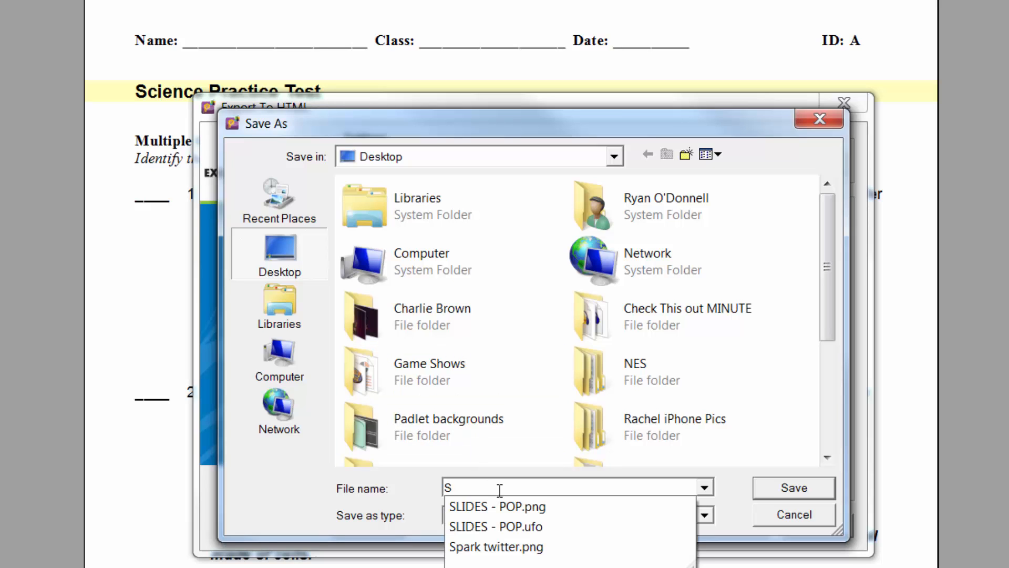
pyautogui.write('cience ')
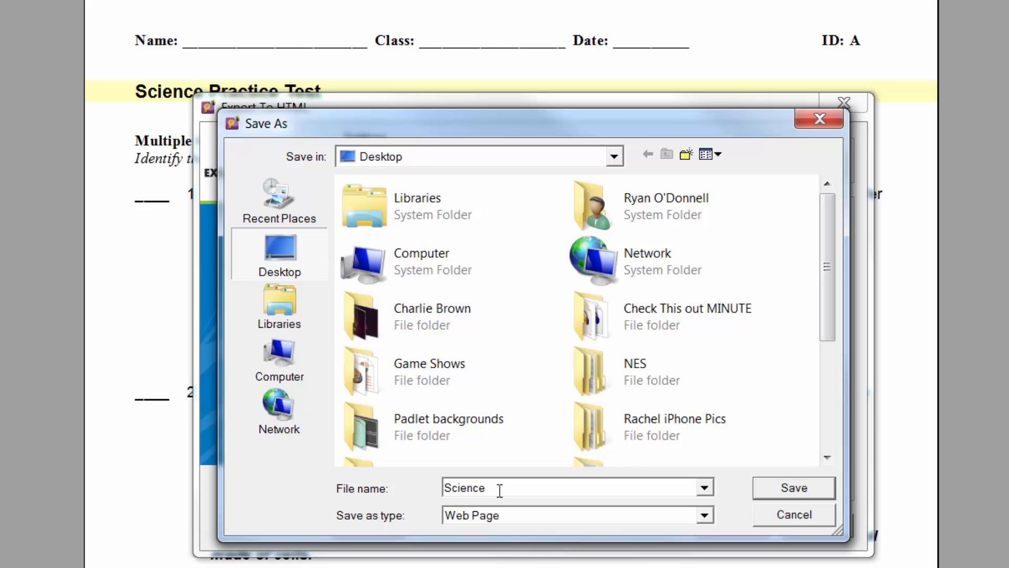
pyautogui.write('Demo')
pyautogui.click(804, 493)
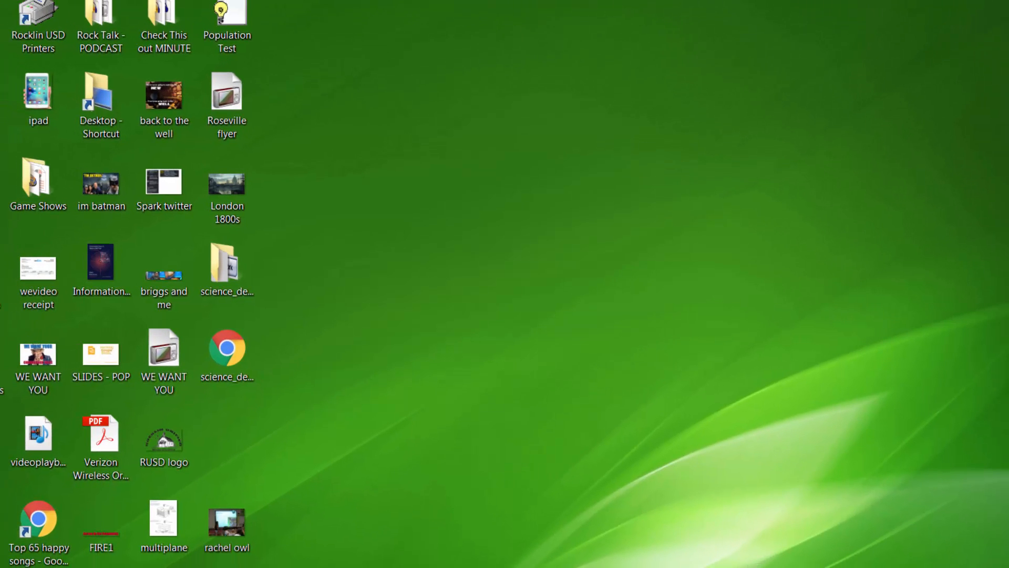
# Move the exported science_demo web page and its science_demo_files folder side by side to an empty area of the desktop
pyautogui.moveTo(260, 347); pyautogui.dragTo(404, 245)
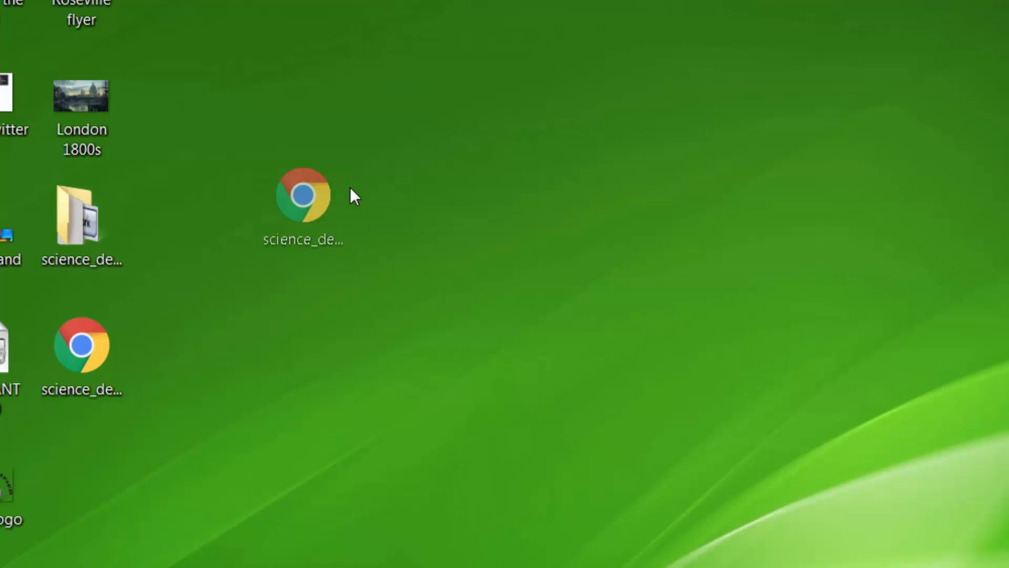
pyautogui.moveTo(350, 188); pyautogui.dragTo(373, 158)
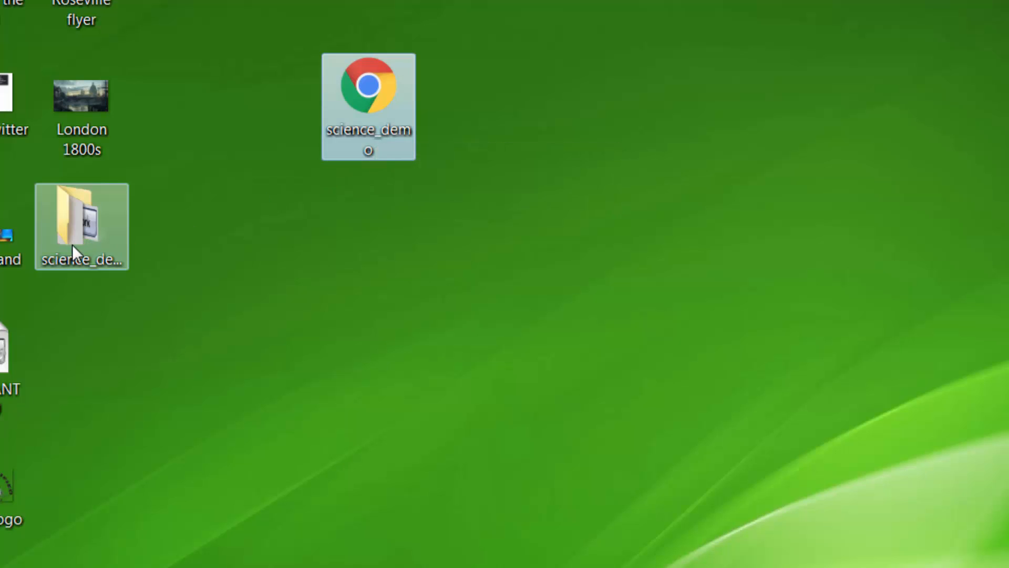
pyautogui.moveTo(71, 245); pyautogui.dragTo(471, 116)
pyautogui.click(480, 220)
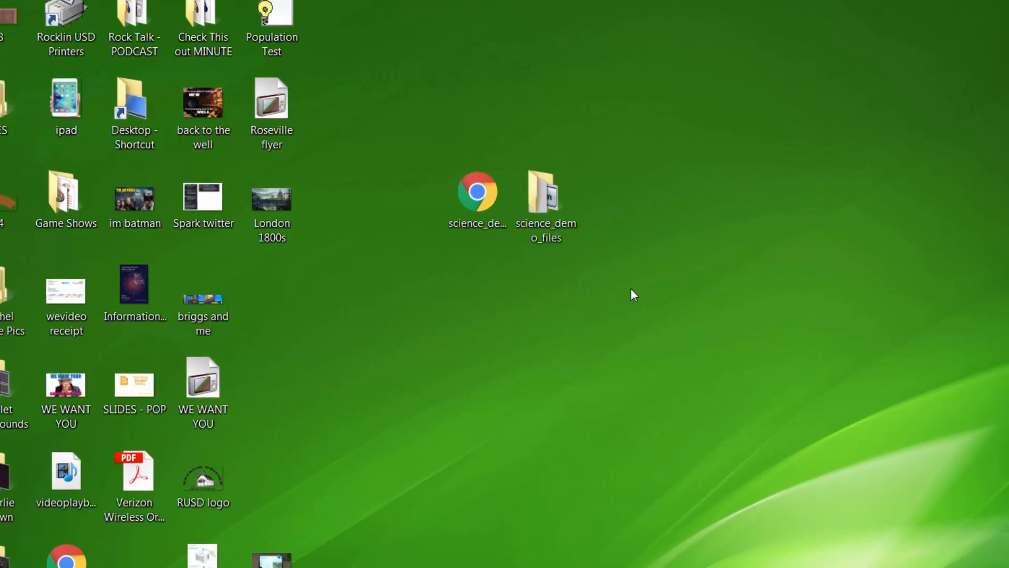
pyautogui.moveTo(622, 283); pyautogui.dragTo(337, 151)
pyautogui.moveTo(269, 128); pyautogui.dragTo(267, 126)
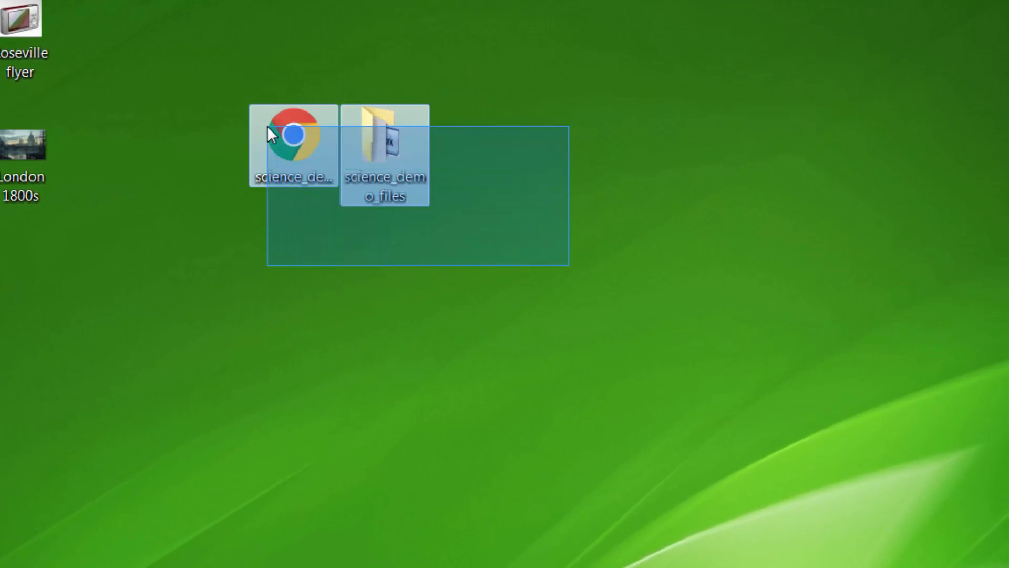
pyautogui.click(370, 296)
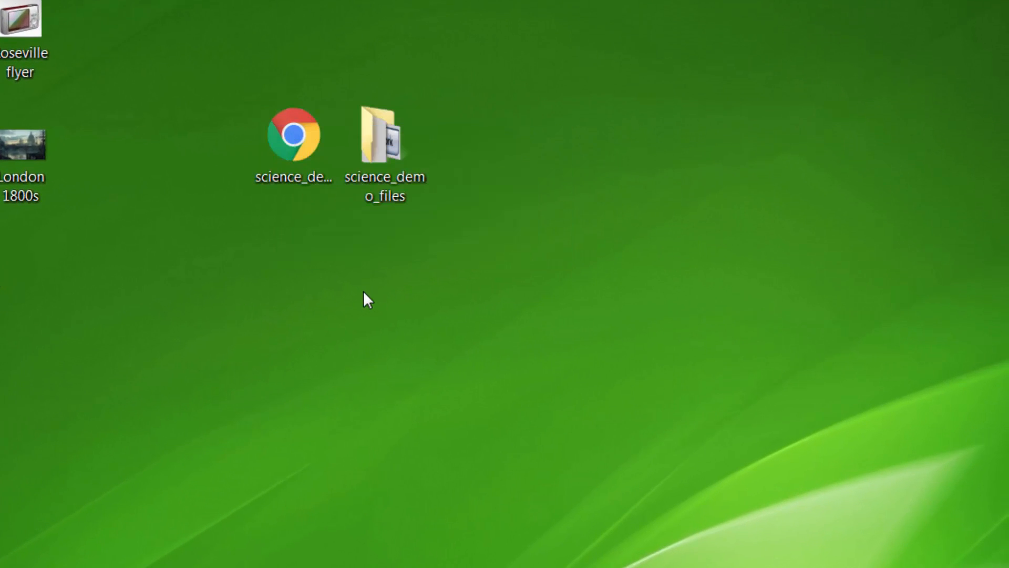
pyautogui.moveTo(514, 257); pyautogui.dragTo(264, 142)
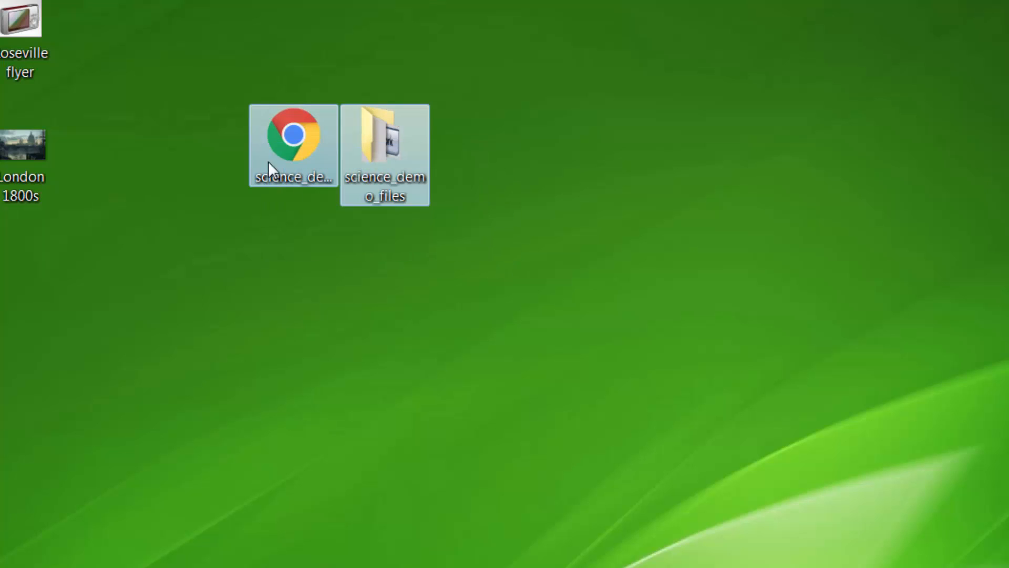
pyautogui.click(393, 302)
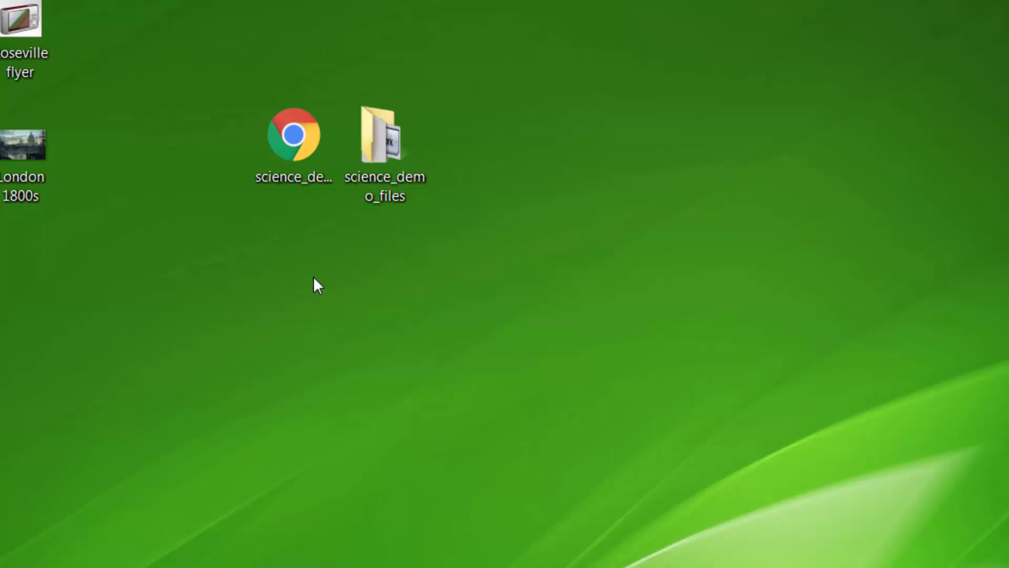
# Compress the science_demo web page and the science_demo_files folder together into one zipped folder
pyautogui.moveTo(224, 257); pyautogui.dragTo(440, 139)
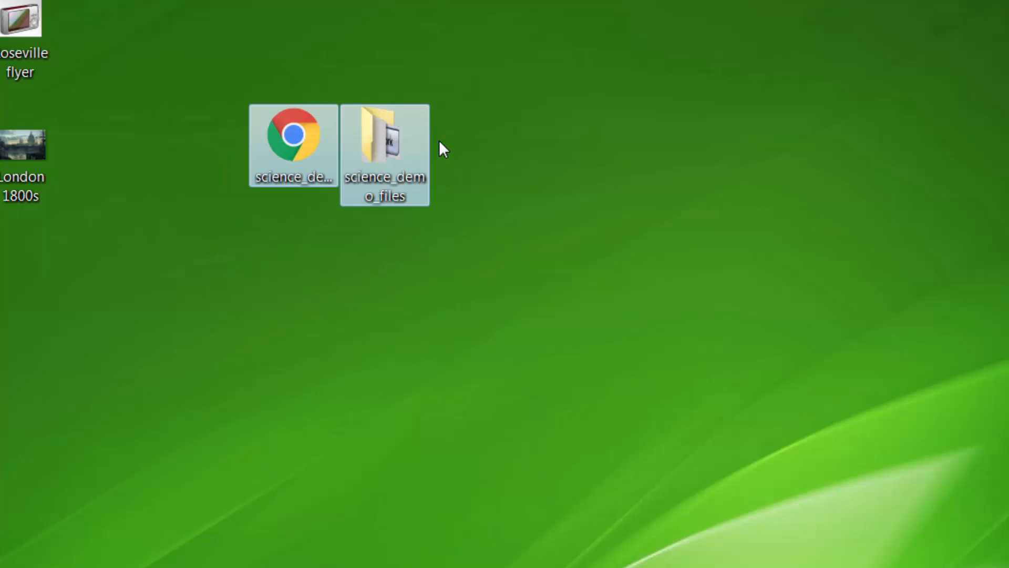
pyautogui.rightClick(378, 141)
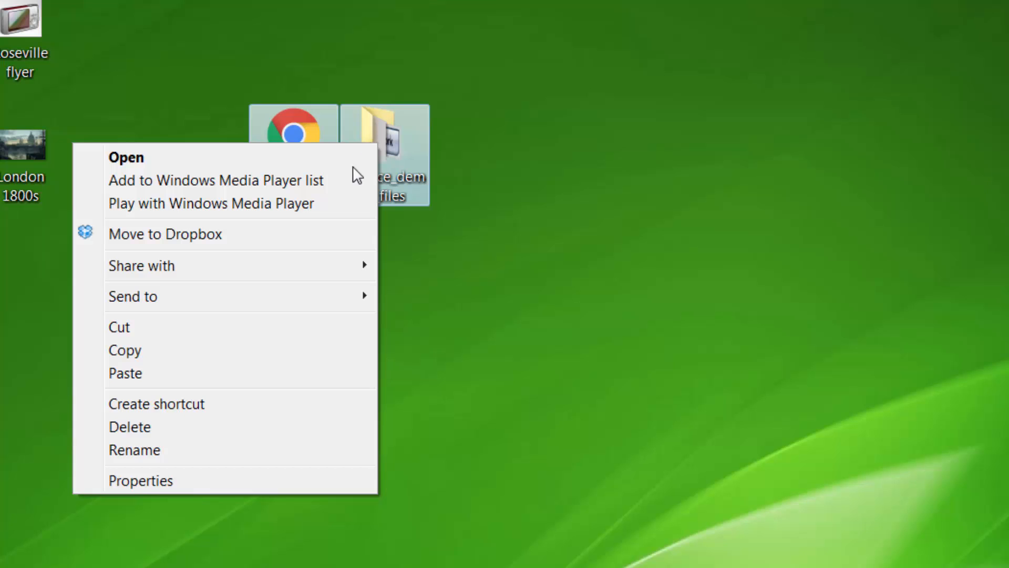
pyautogui.moveTo(301, 307)
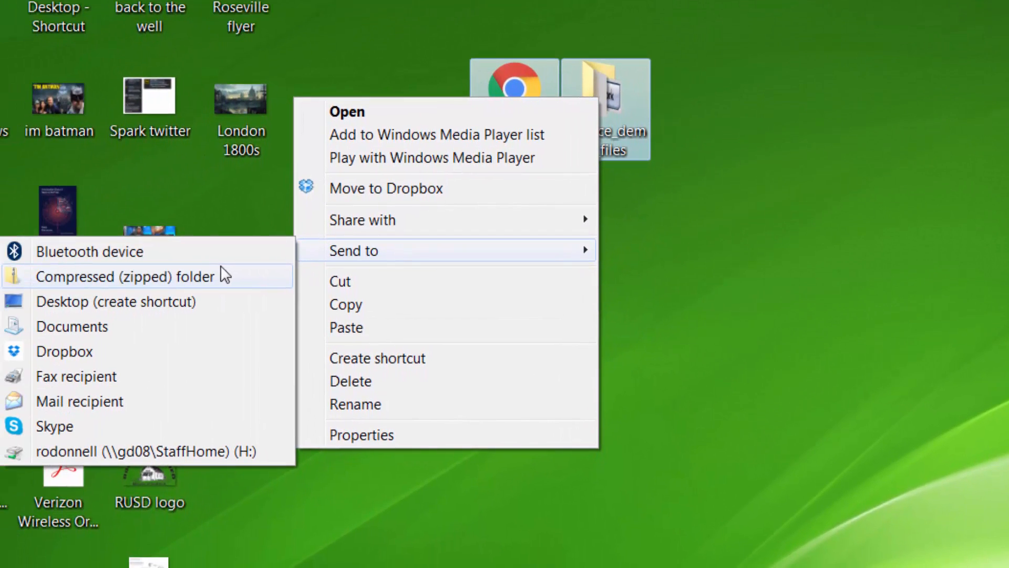
pyautogui.click(196, 277)
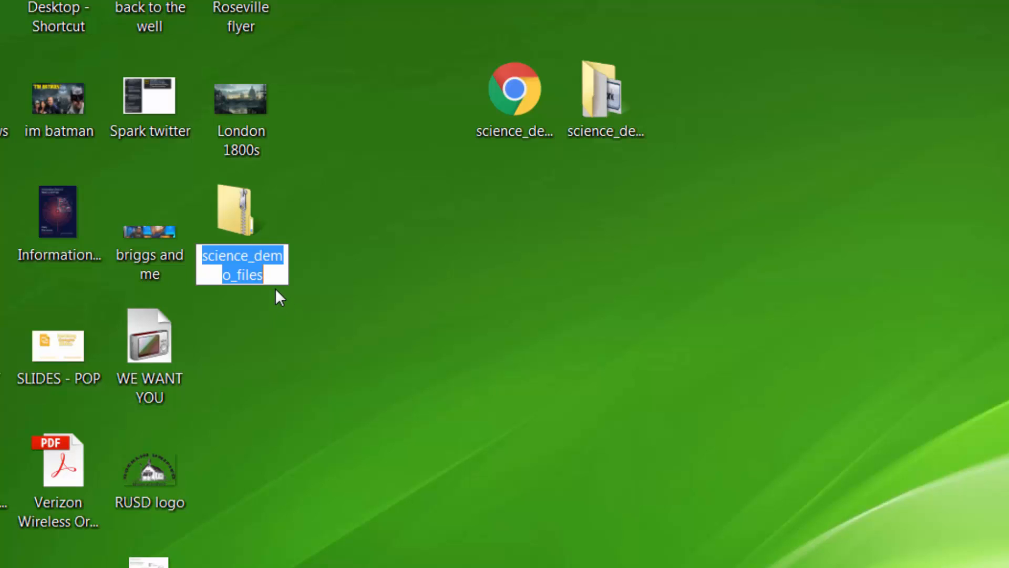
# Name the new zipped folder "Science Test Practice Questions"
pyautogui.write('Science S')
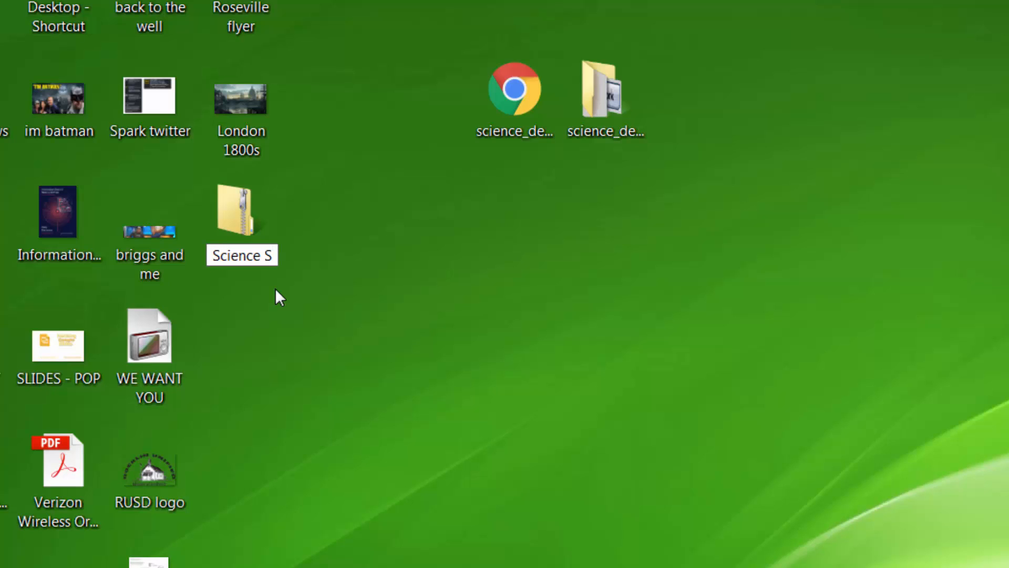
pyautogui.press('BackSpace')
pyautogui.write('Test ')
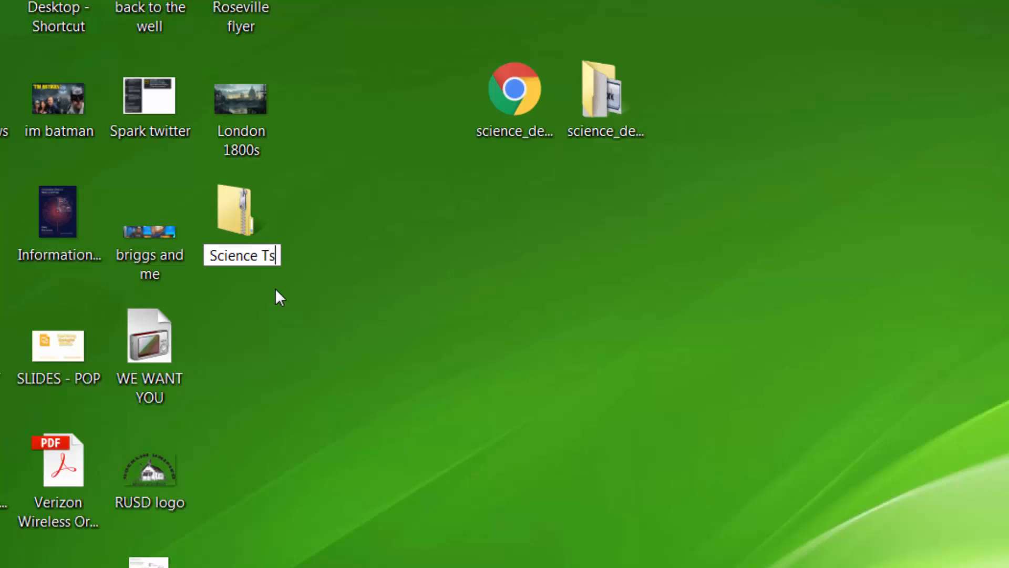
pyautogui.write('S')
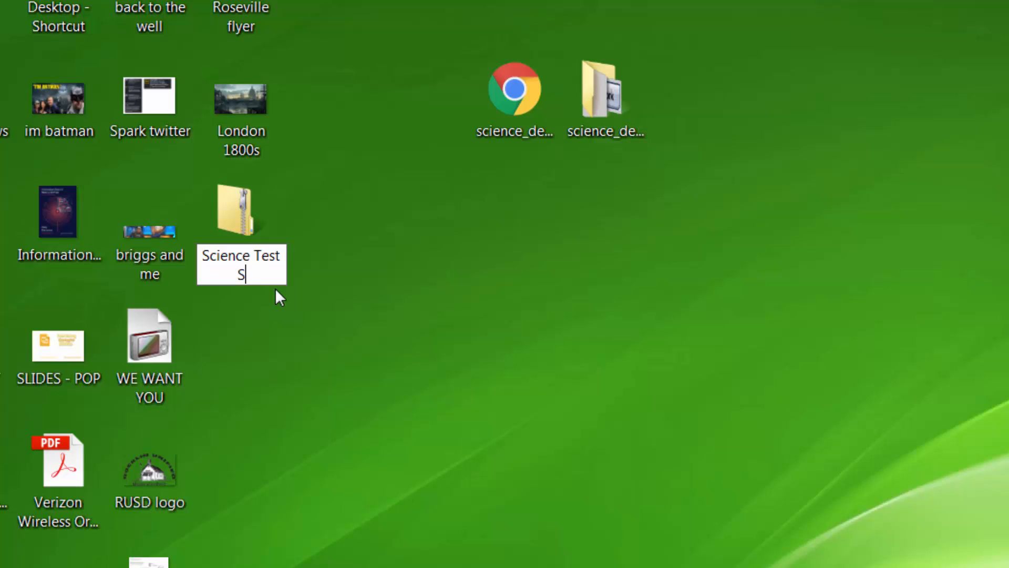
pyautogui.press('BackSpace')
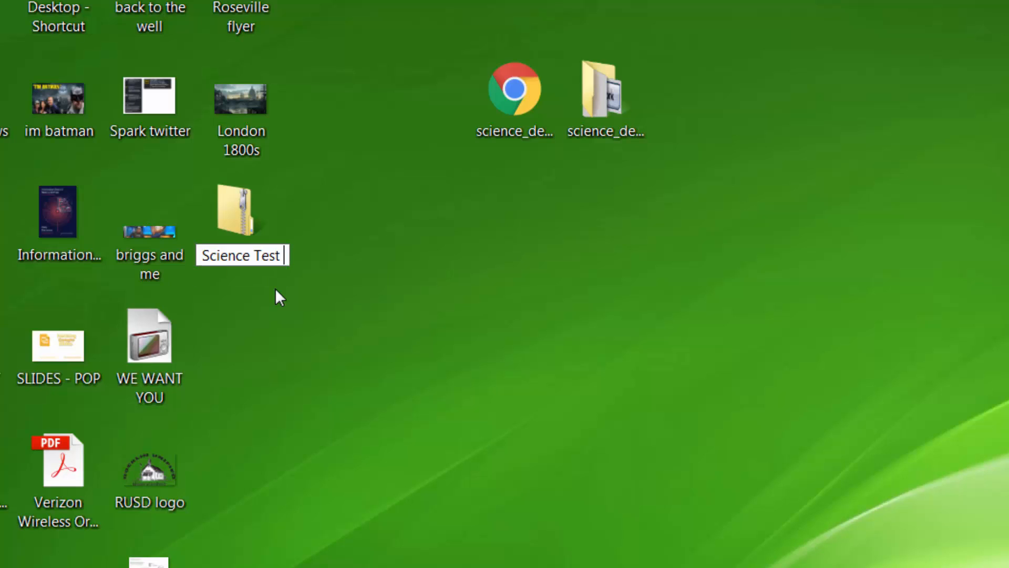
pyautogui.write('Practice Question')
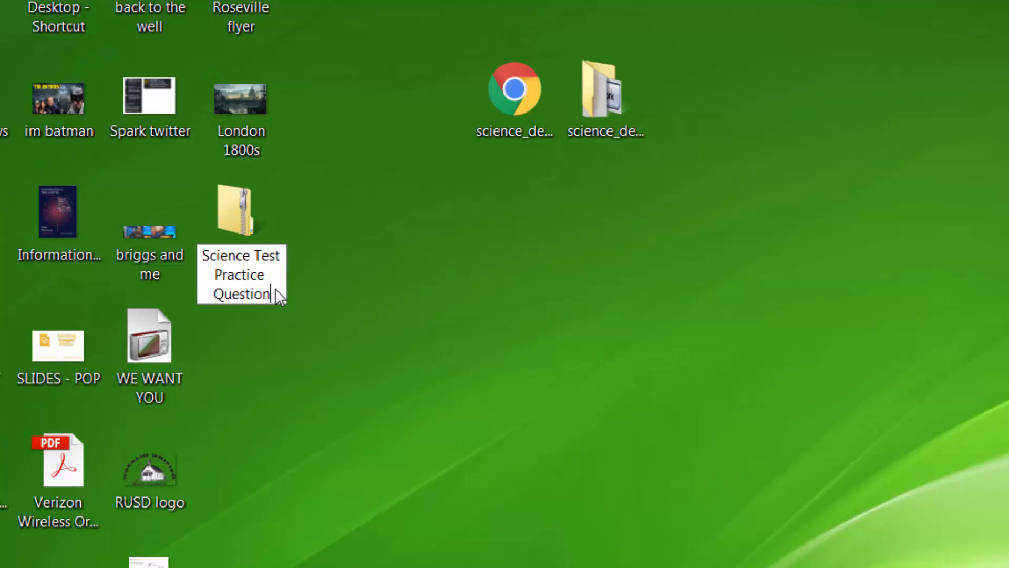
pyautogui.write('s')
pyautogui.press('Return')
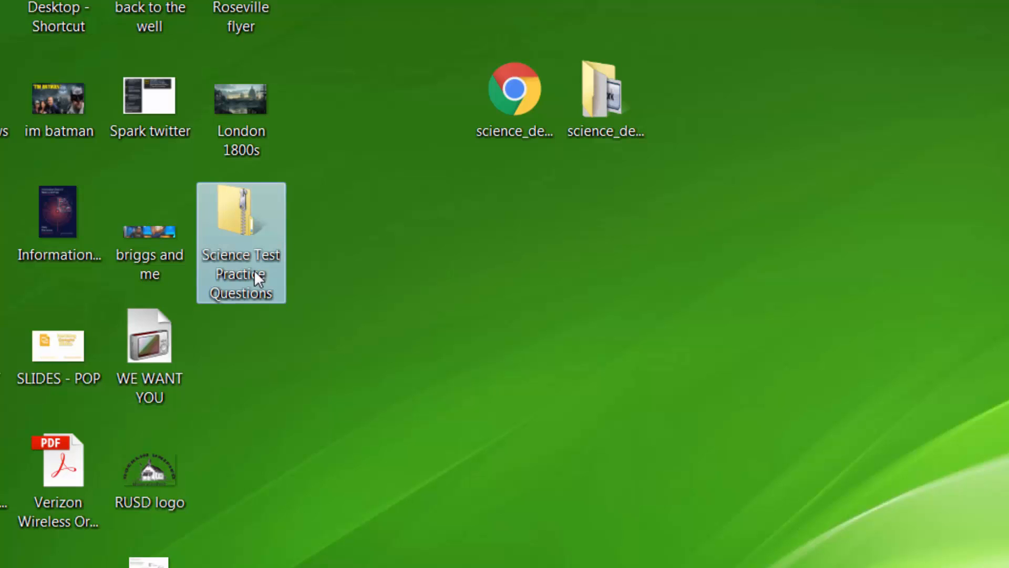
# Move the Science Test Practice Questions zipped folder directly below the exported science_demo web page on the desktop
pyautogui.moveTo(249, 229); pyautogui.dragTo(541, 225)
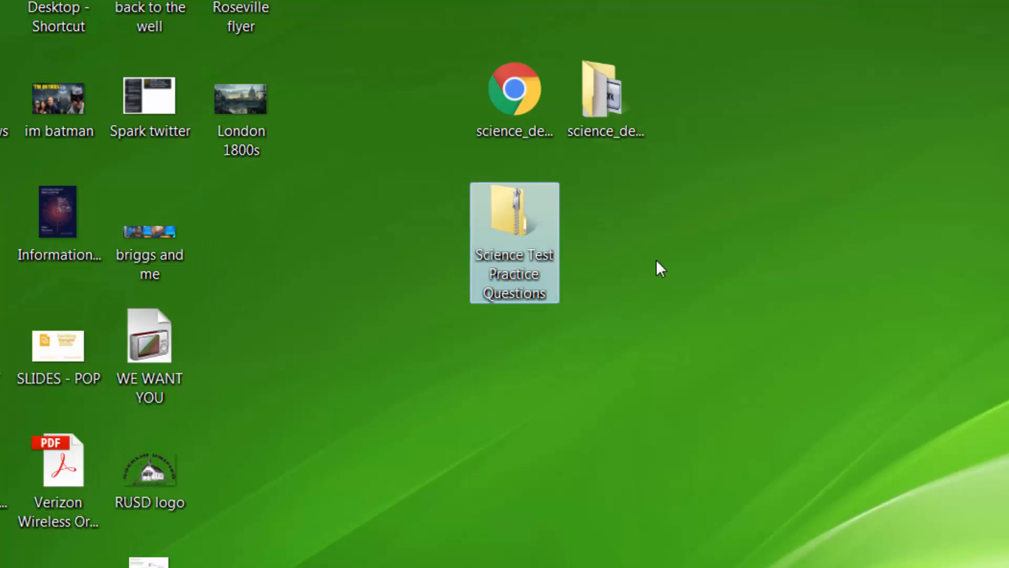
pyautogui.click(657, 259)
pyautogui.moveTo(716, 119); pyautogui.dragTo(485, 68)
pyautogui.click(524, 263)
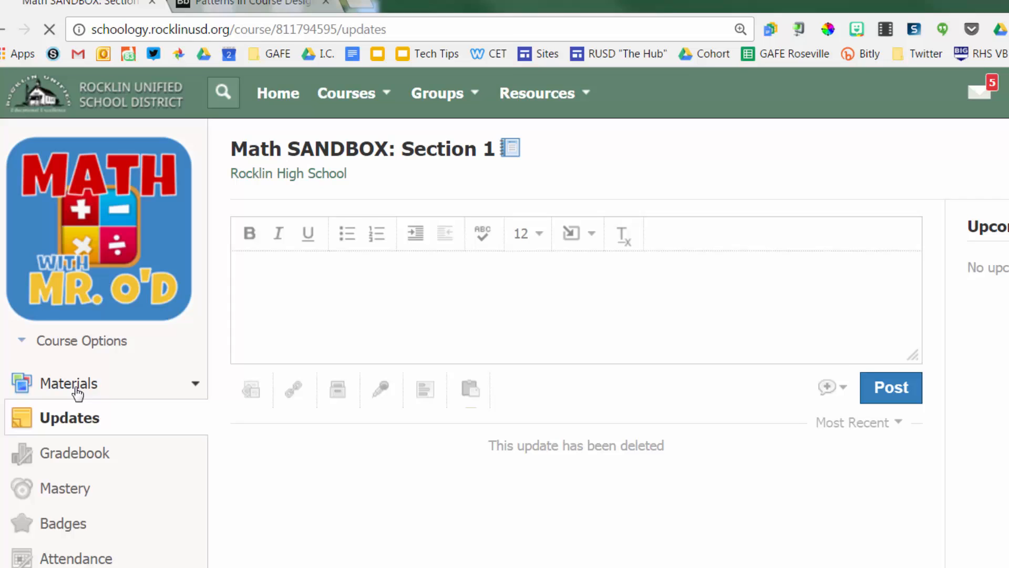
# In Schoology, go to the Math SANDBOX course materials and begin adding a Web Content package
pyautogui.click(84, 389)
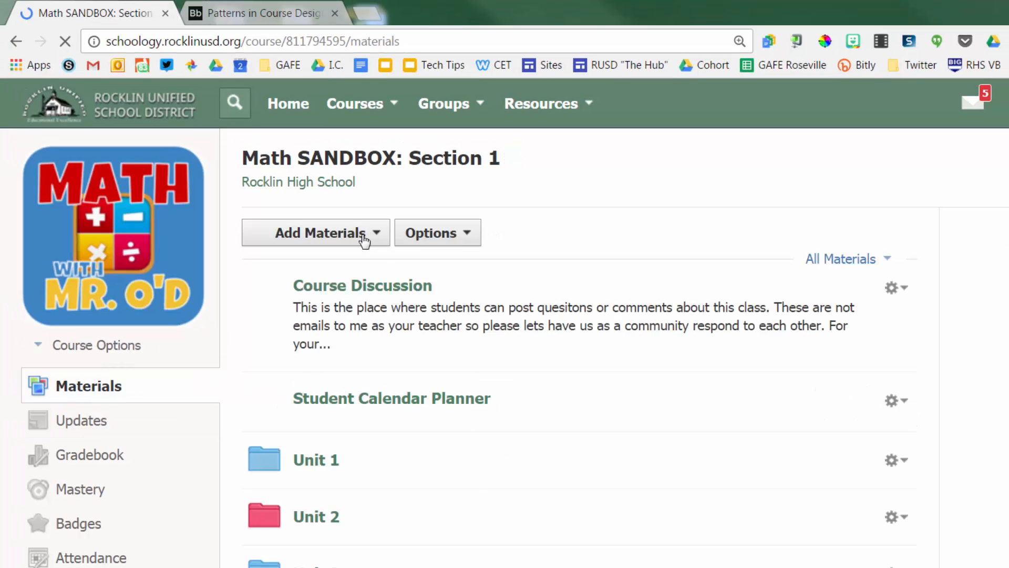
pyautogui.click(365, 238)
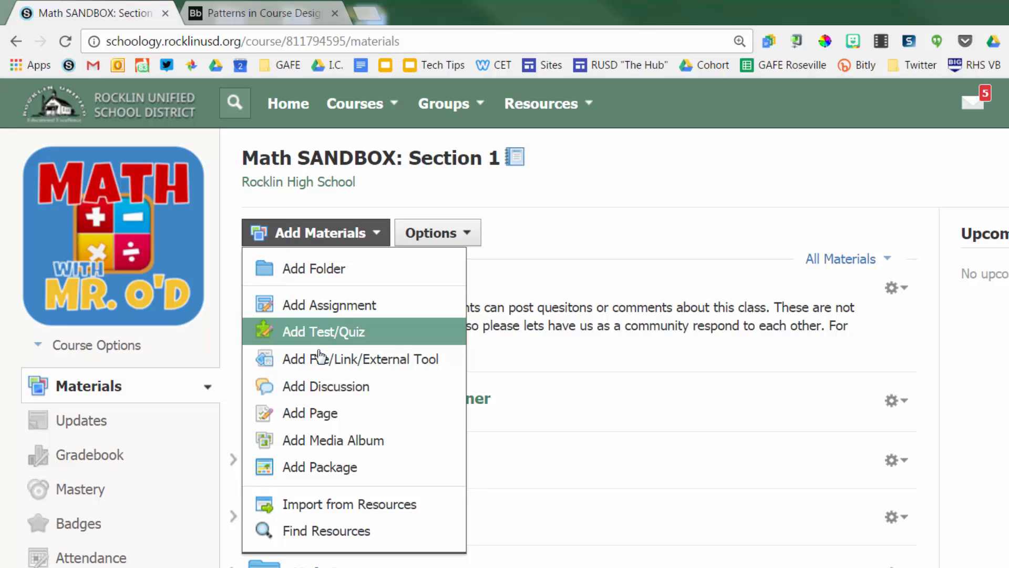
pyautogui.click(356, 472)
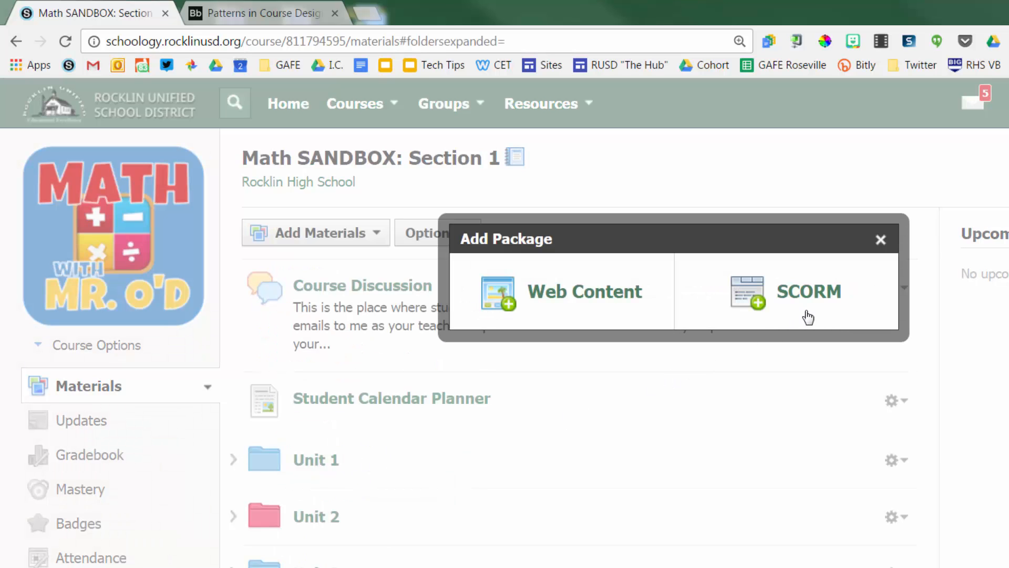
pyautogui.click(581, 304)
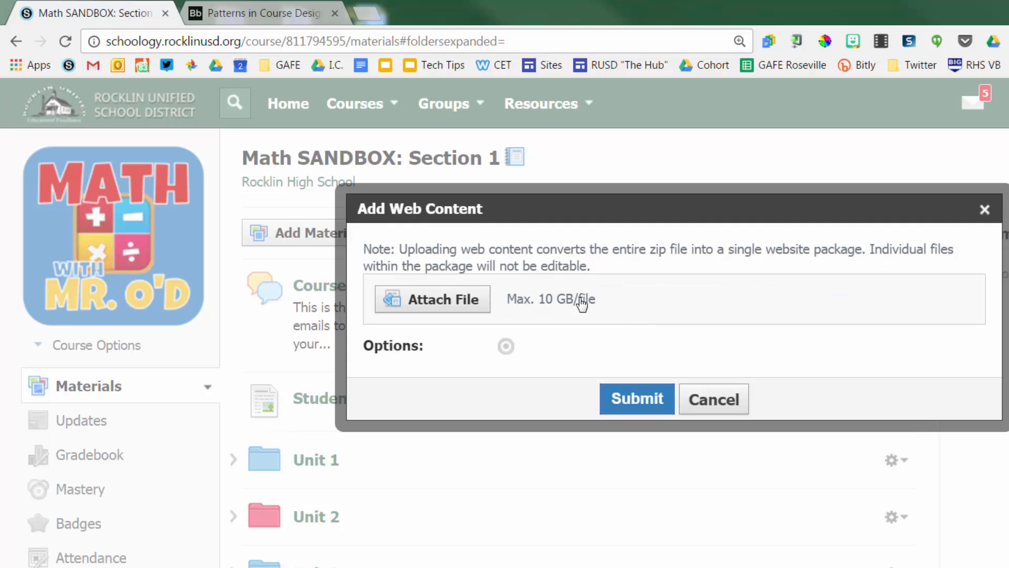
# Attach the Science Test Practice Questions zipped folder from the desktop and submit the web content
pyautogui.click(444, 303)
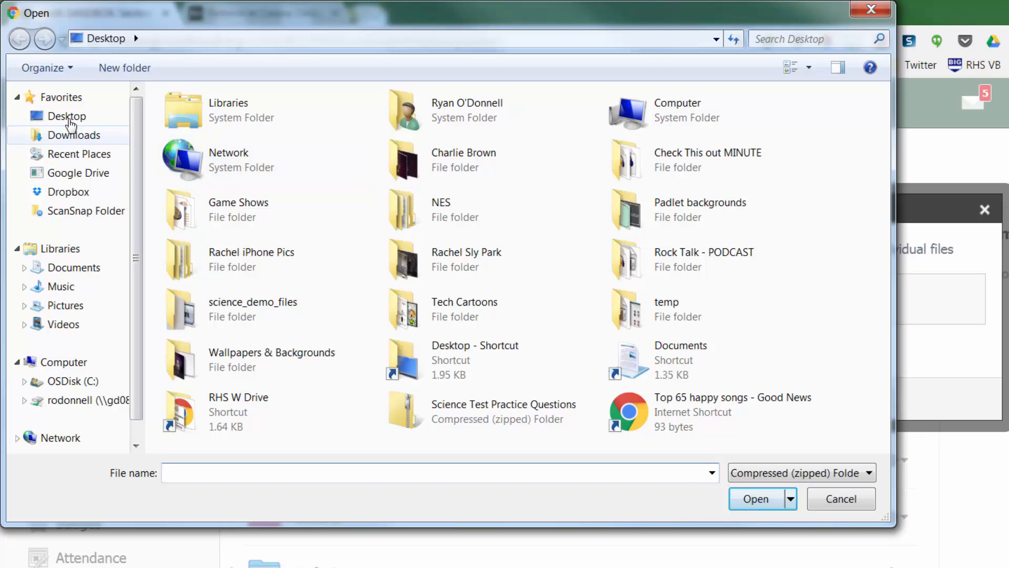
pyautogui.click(66, 117)
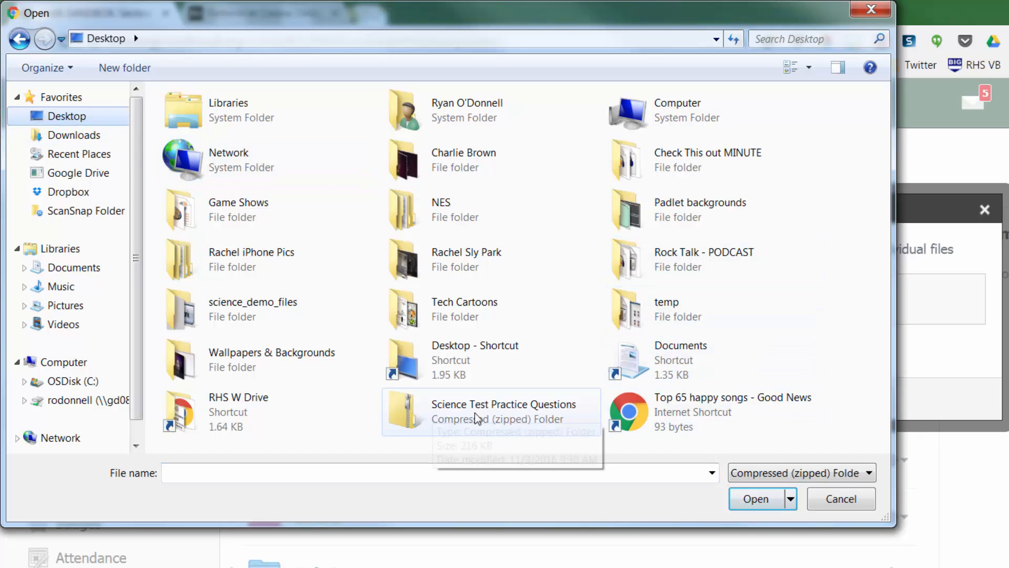
pyautogui.click(411, 420)
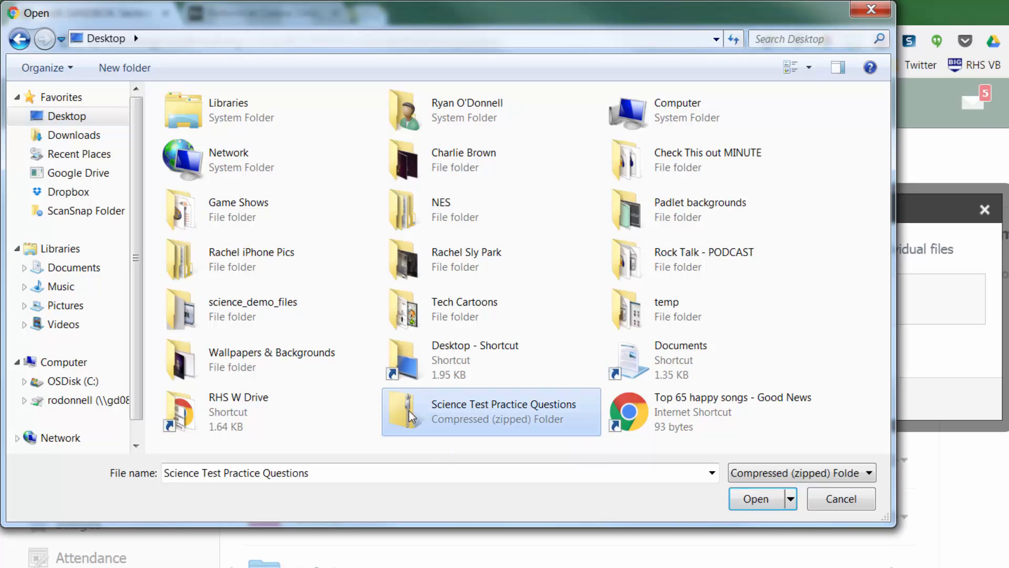
pyautogui.click(749, 498)
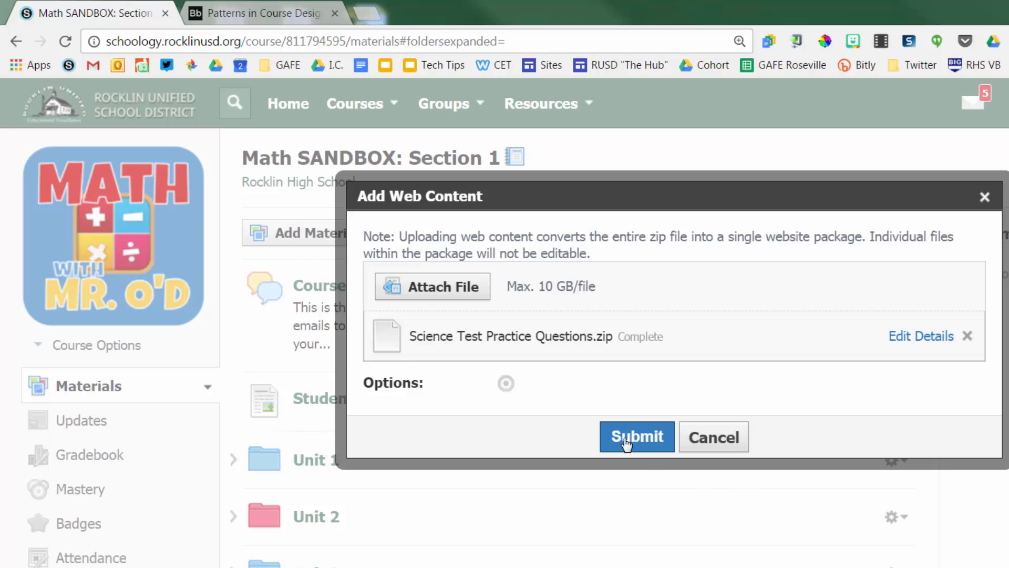
pyautogui.click(637, 438)
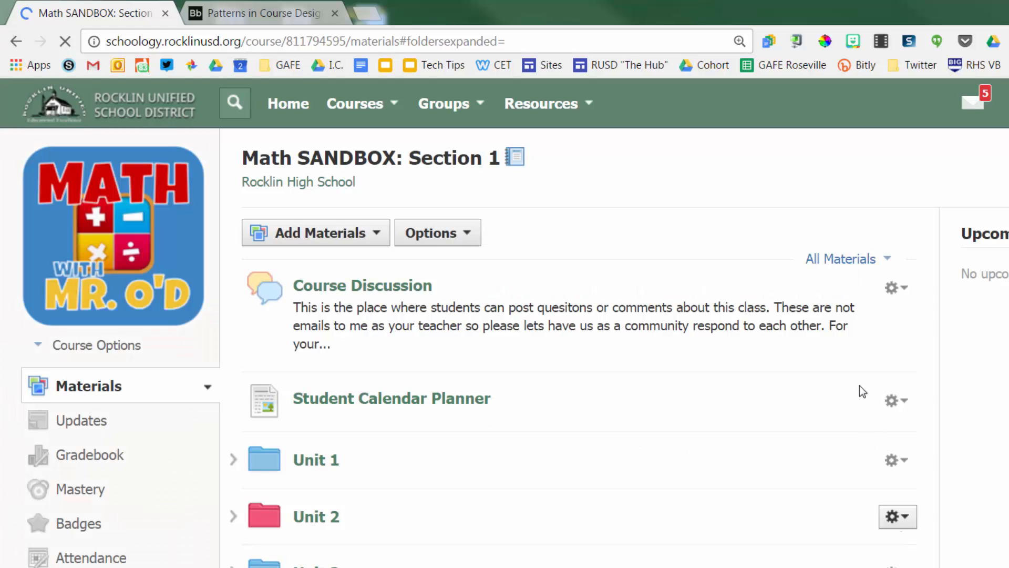
# Open the uploaded Science Test Practice Questions.zip package from the course materials and view its first questions
pyautogui.scroll(-9, 862, 392)
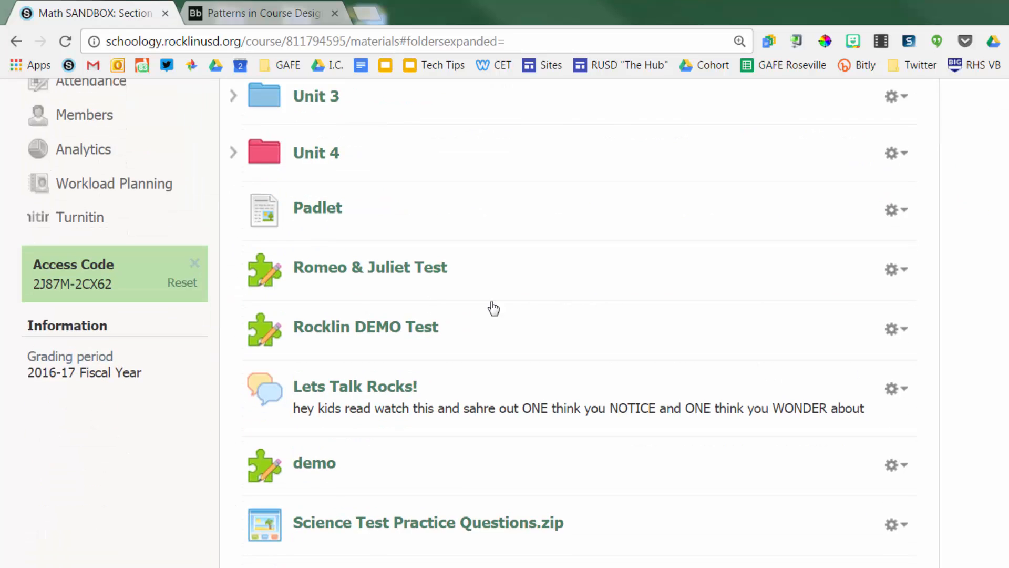
pyautogui.click(344, 532)
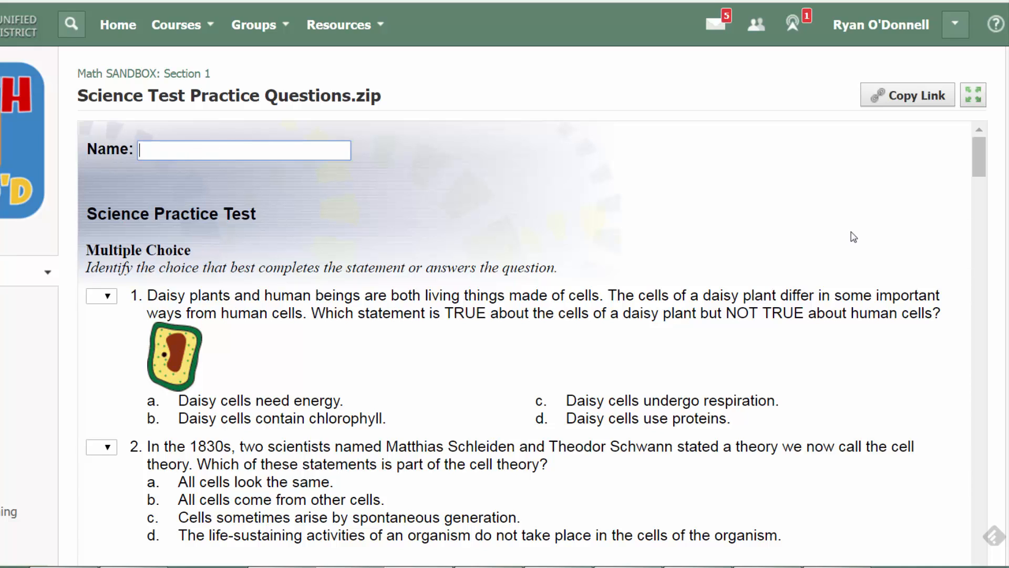
pyautogui.scroll(-3, 979, 157)
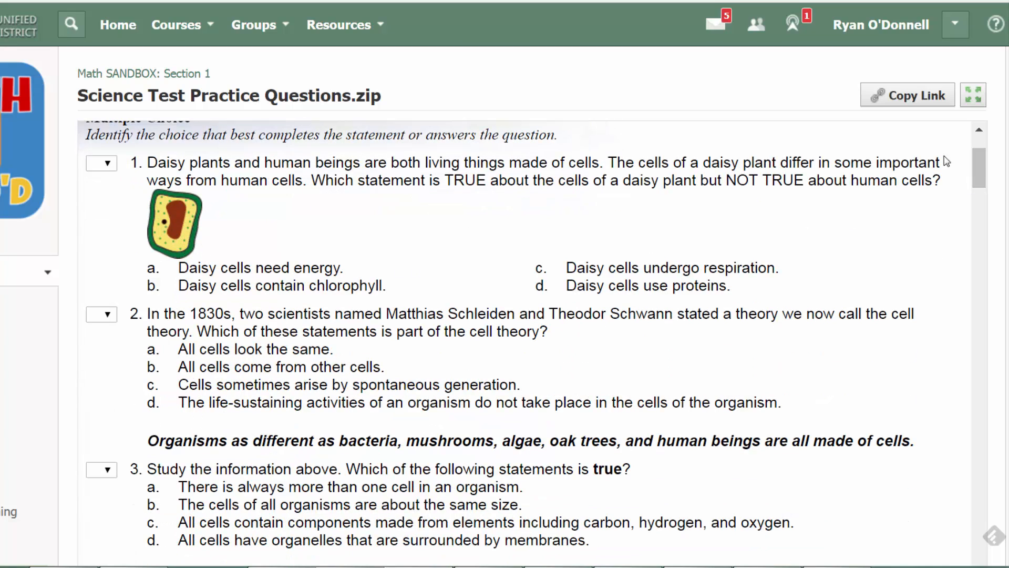
# Answer question 22 of the practice test with A and question 23 with B
pyautogui.moveTo(979, 177); pyautogui.dragTo(961, 469)
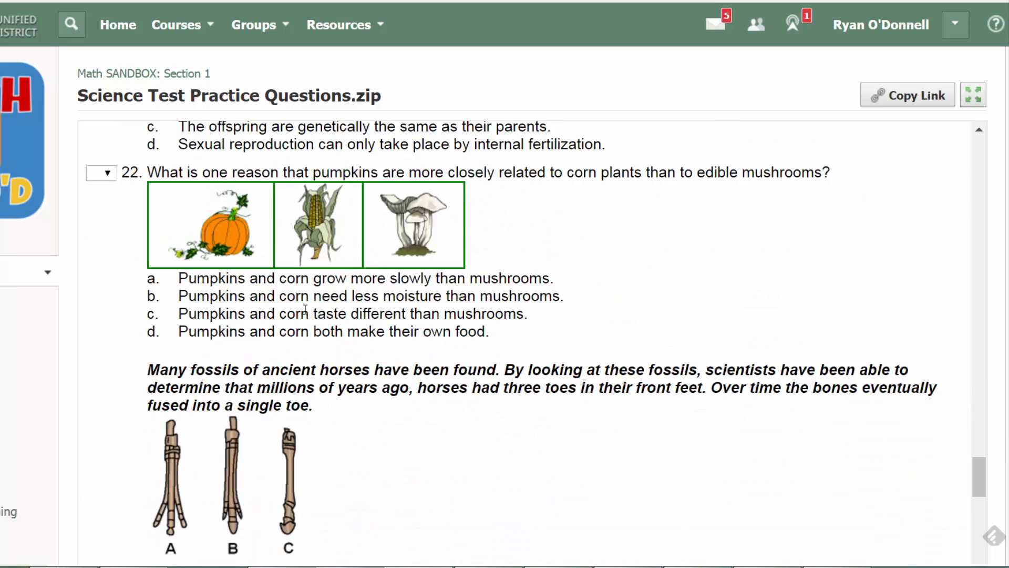
pyautogui.click(100, 174)
pyautogui.click(120, 238)
pyautogui.scroll(-5, 114, 263)
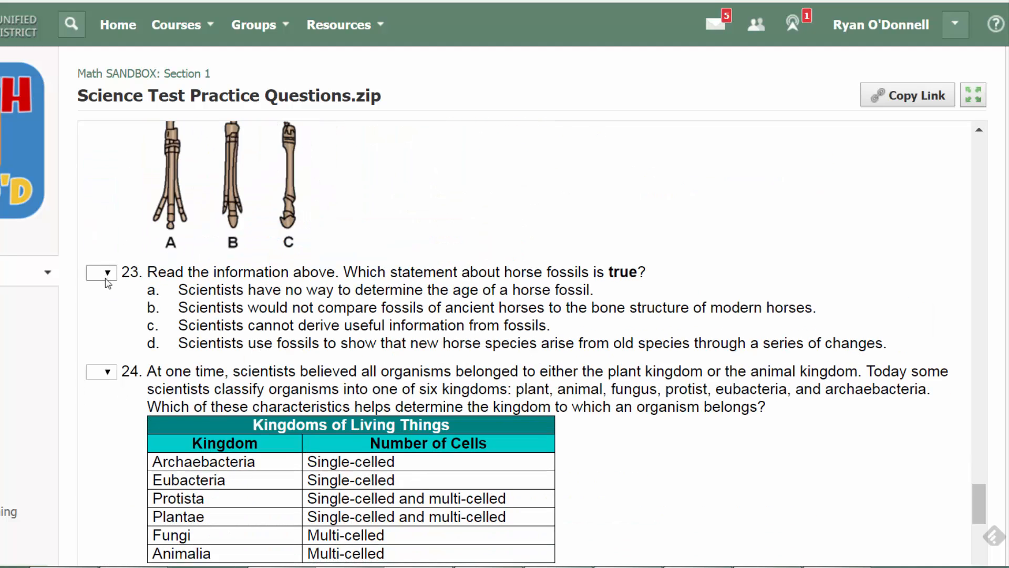
pyautogui.click(106, 277)
pyautogui.click(103, 318)
# Answer question 24 of the practice test with C and question 25 with A
pyautogui.click(110, 373)
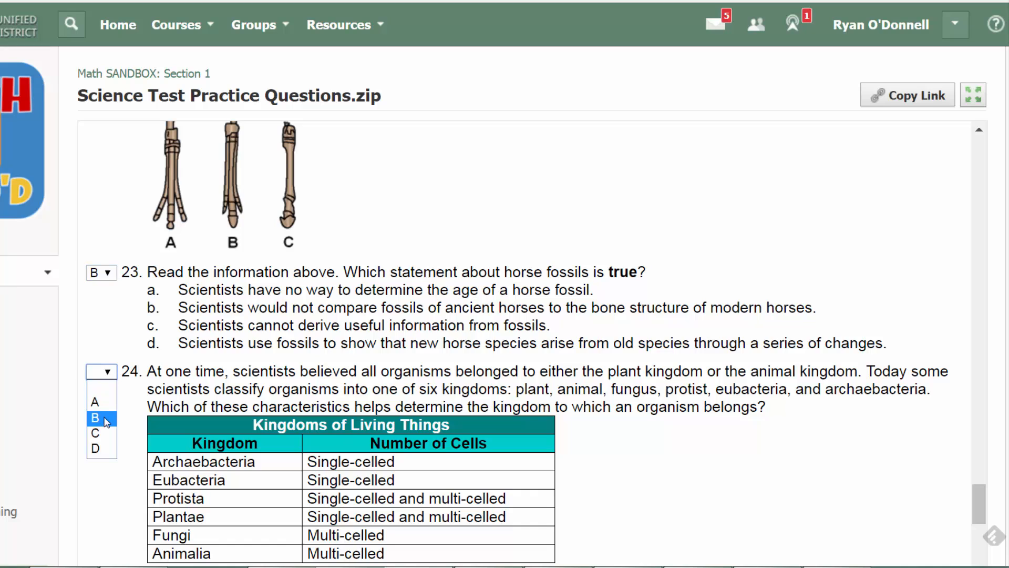
pyautogui.click(100, 433)
pyautogui.scroll(-7, 134, 190)
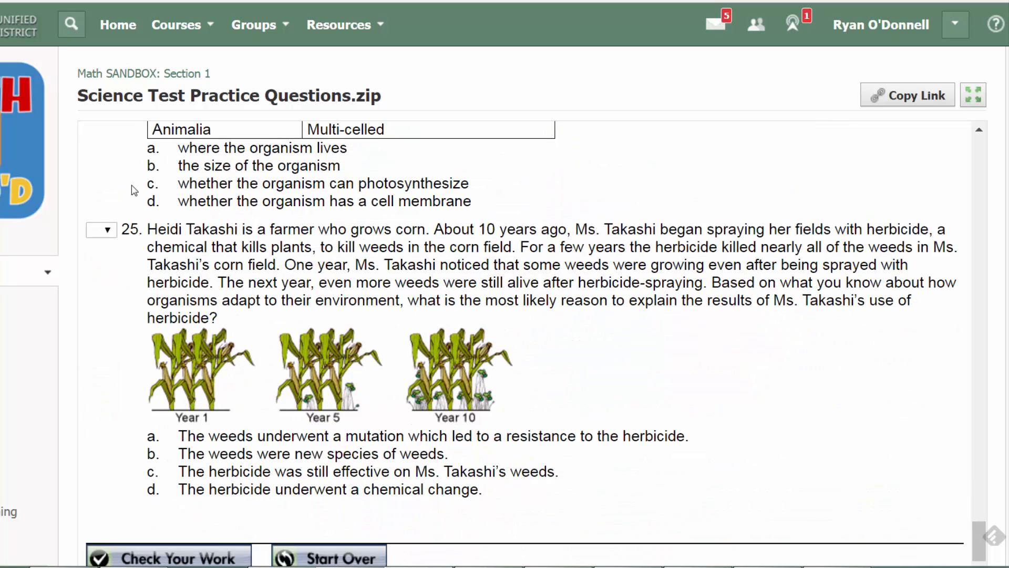
pyautogui.click(105, 231)
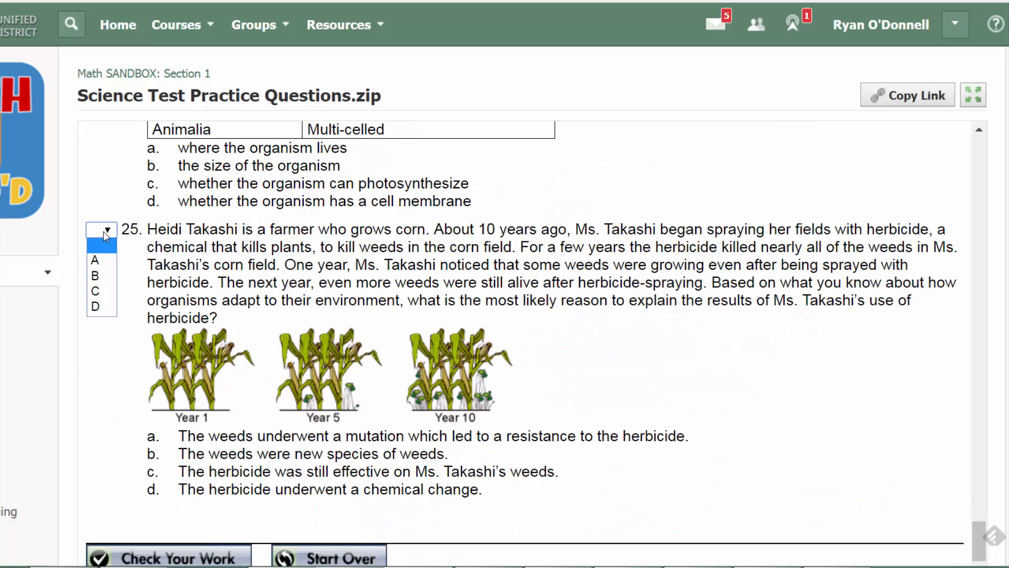
pyautogui.click(96, 259)
# Submit the practice test for checking and agree to end it with questions still unanswered
pyautogui.scroll(-4, 274, 300)
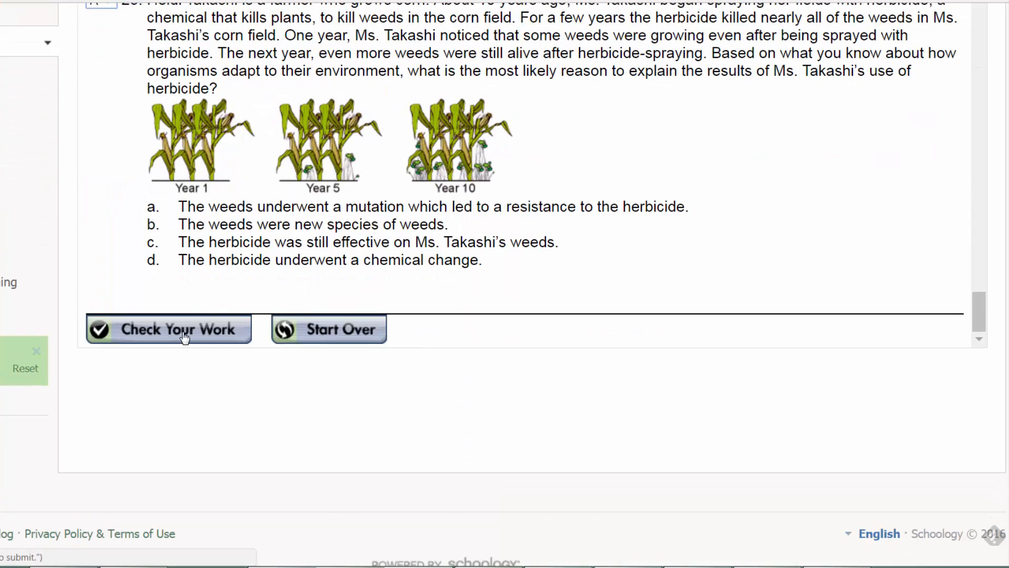
pyautogui.click(184, 337)
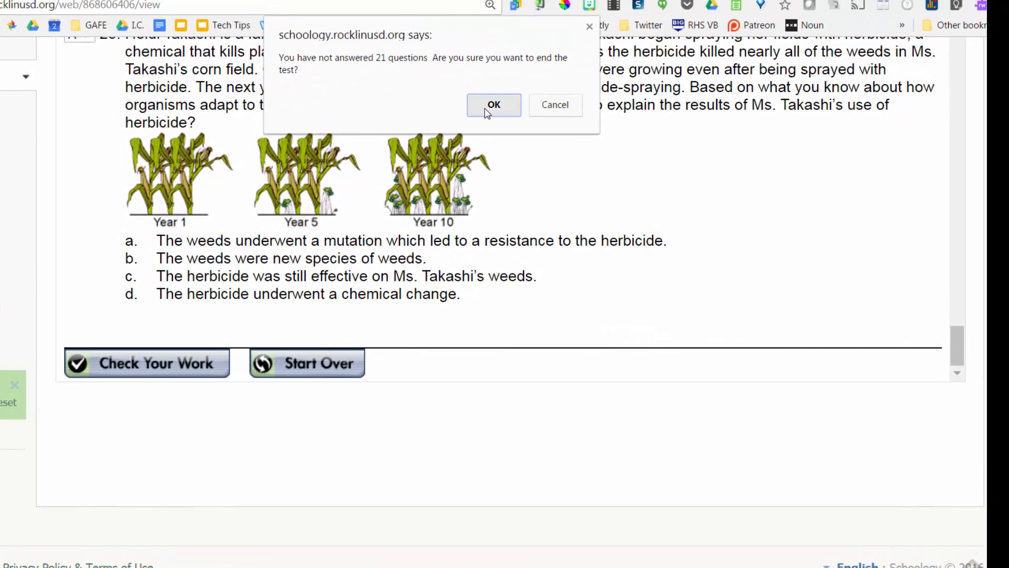
pyautogui.click(485, 109)
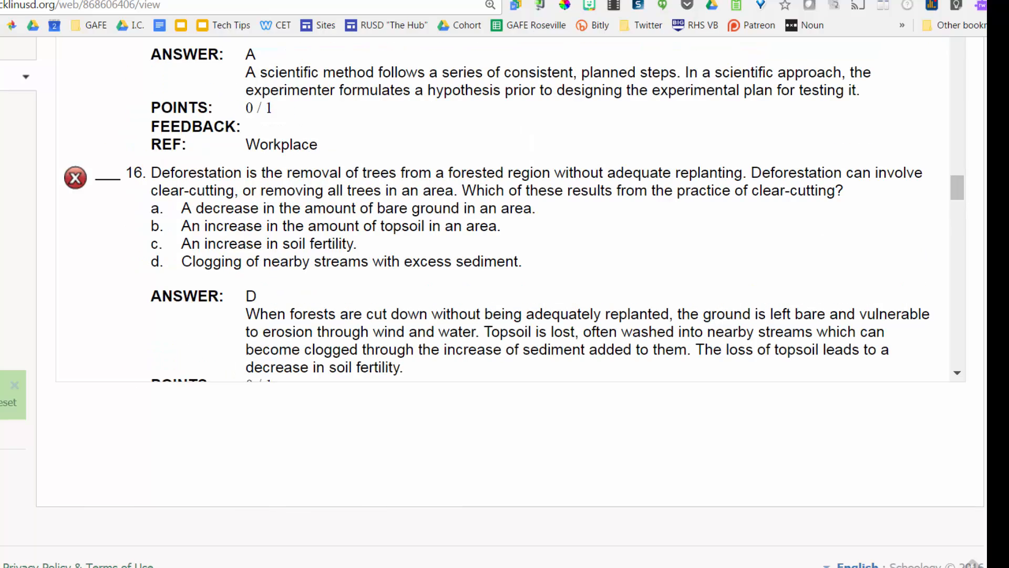
# Examine the checked results for question 22, including its correct answer and the rationale beneath it
pyautogui.scroll(3, 928, 257)
pyautogui.scroll(1, 504, 307)
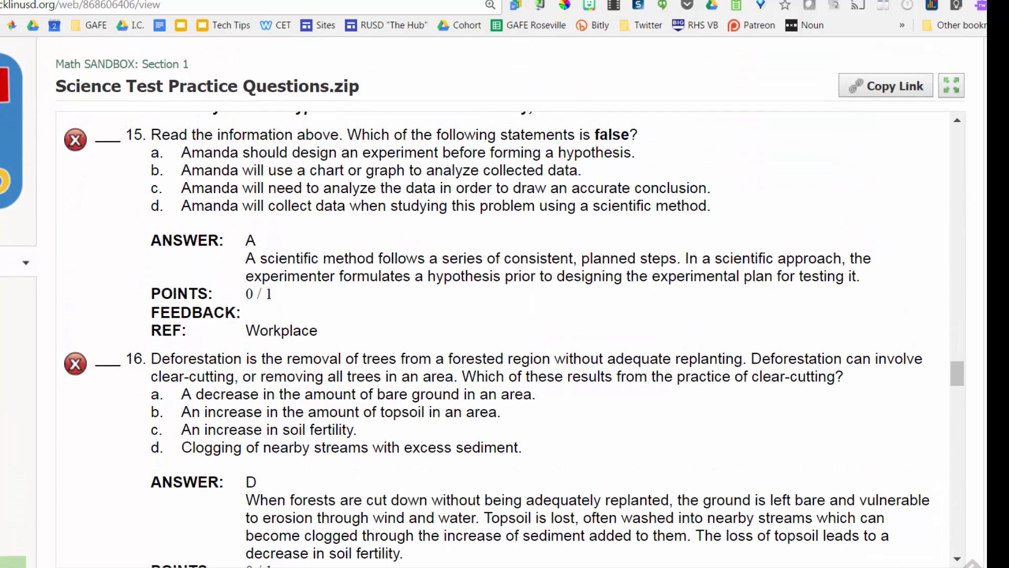
pyautogui.moveTo(957, 374); pyautogui.dragTo(986, 478)
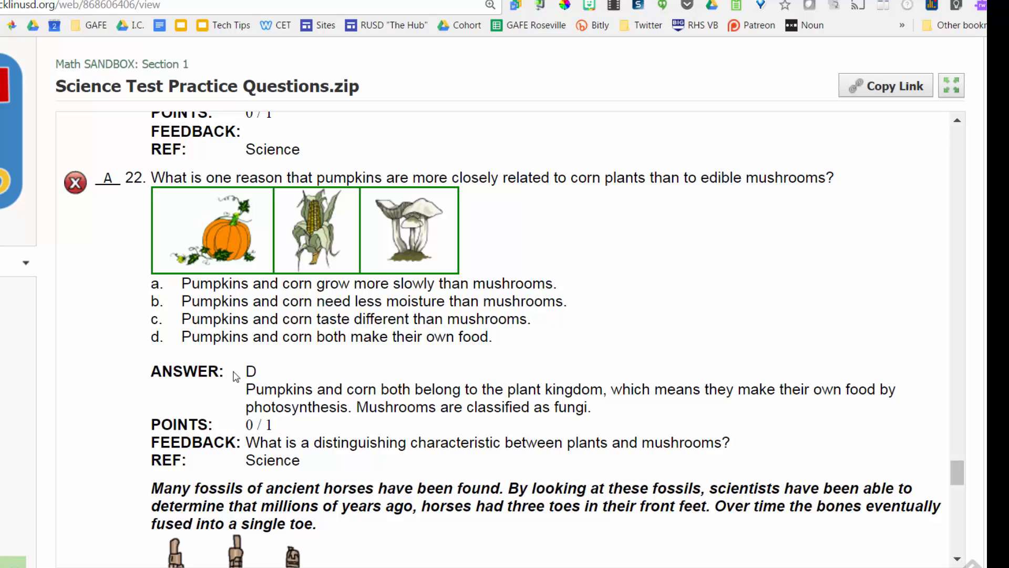
pyautogui.doubleClick(258, 373)
pyautogui.click(250, 393)
pyautogui.moveTo(247, 394); pyautogui.dragTo(600, 411)
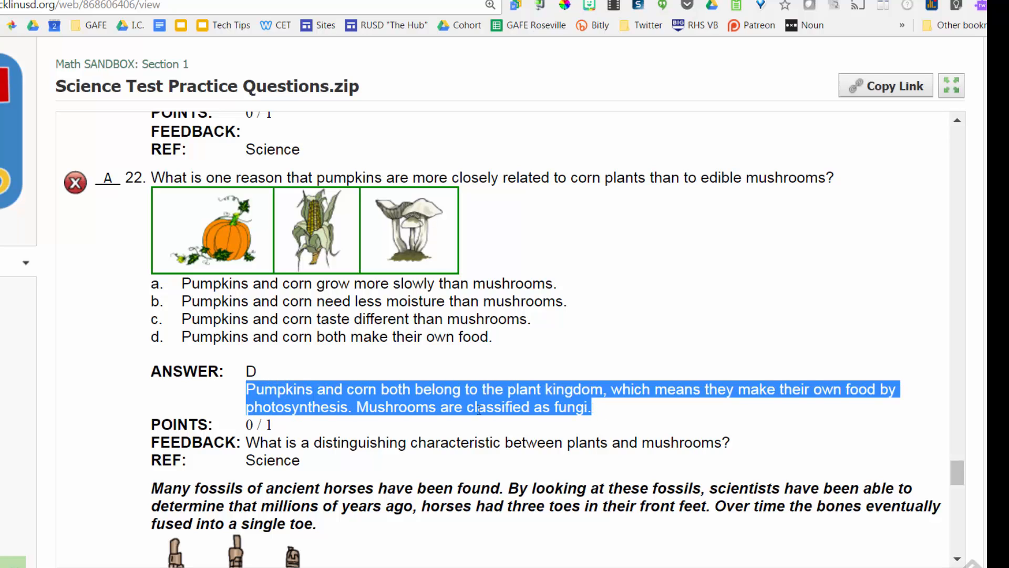